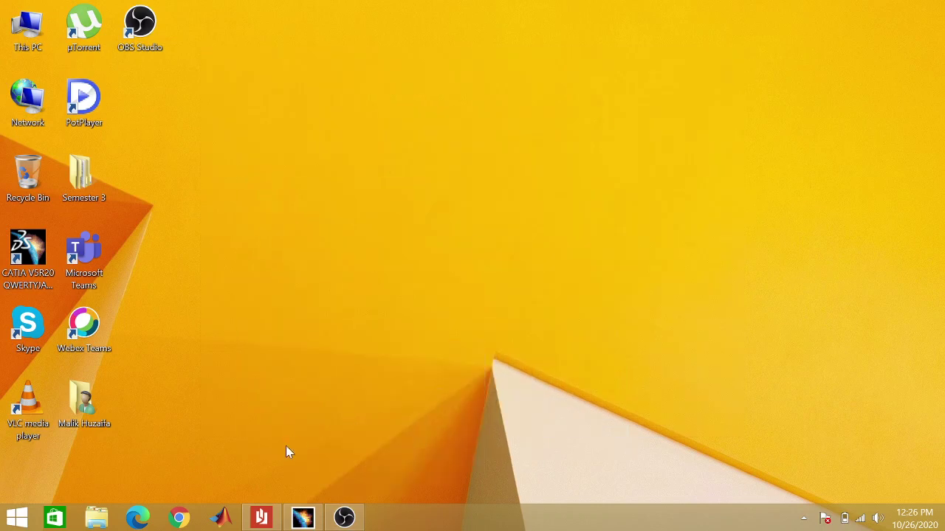
Open the link bracket drawing and examine its section, plan and isometric views
mouse_move(344, 518)
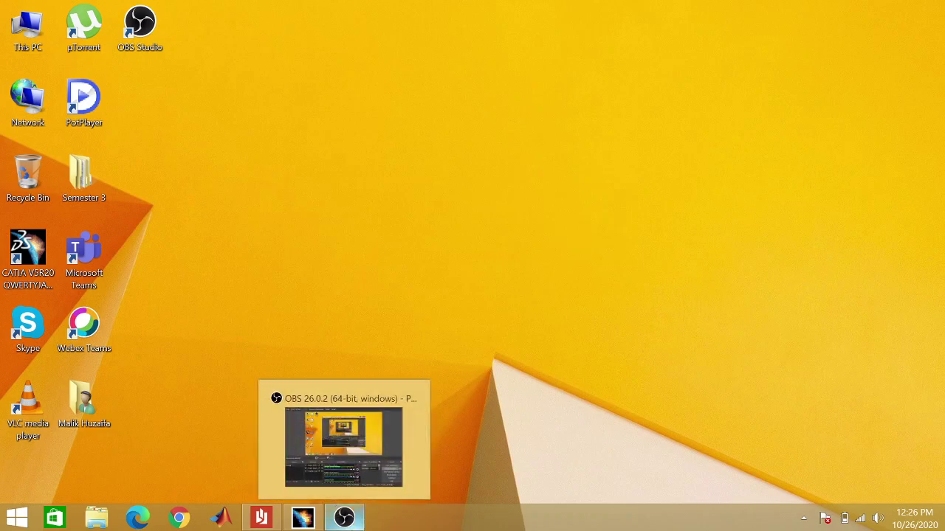
left_click(264, 519)
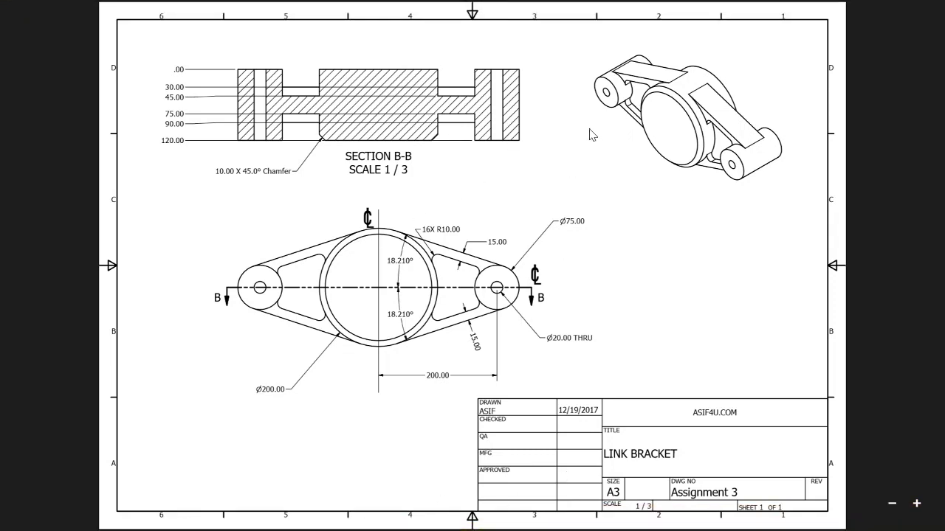
left_click(912, 10)
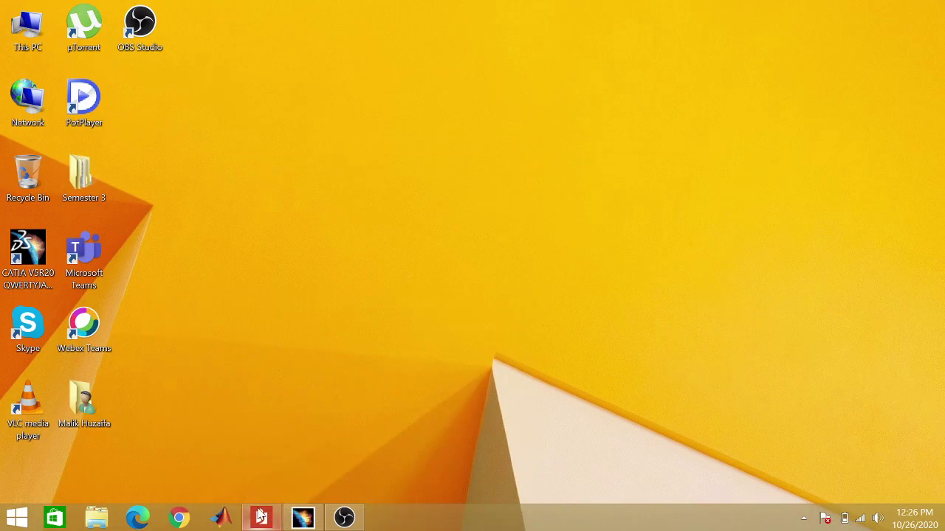
Switch to CATIA V5 and rotate the finished link bracket model to examine its shape
left_click(301, 519)
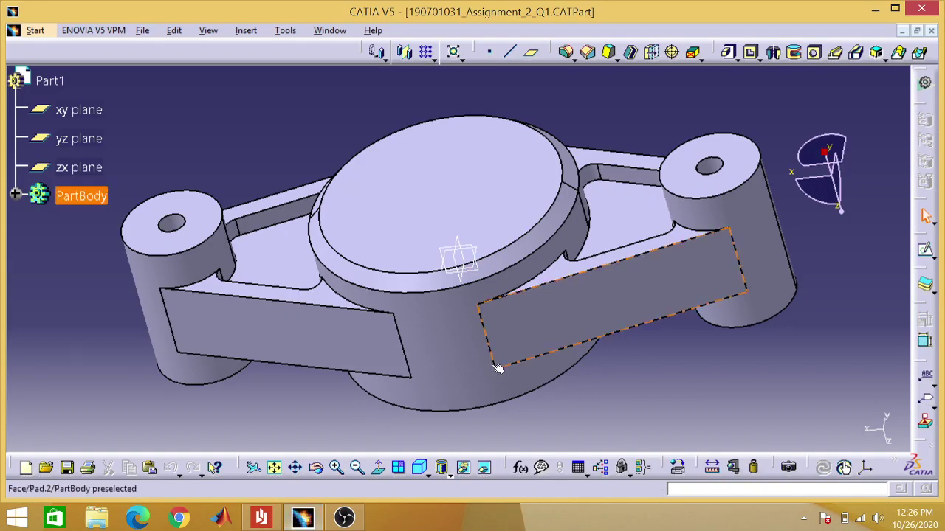
left_click(316, 467)
left_click_drag(577, 417, 631, 96)
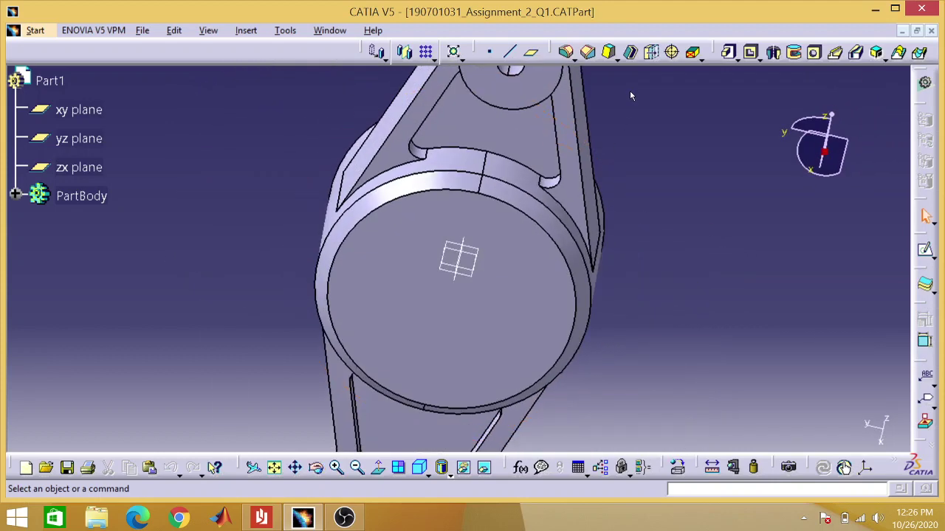
Close the finished bracket part and create a new Part Design part named Part1 with hybrid design enabled
left_click(930, 31)
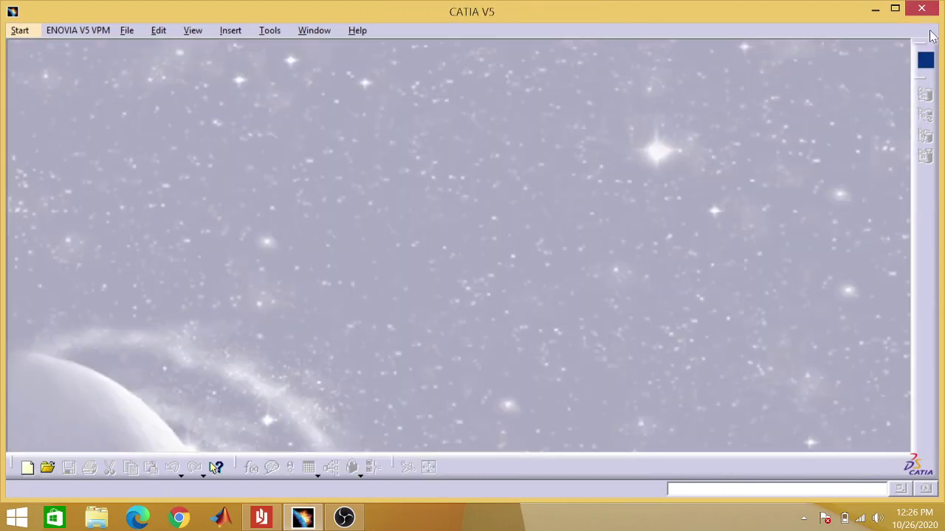
left_click(21, 34)
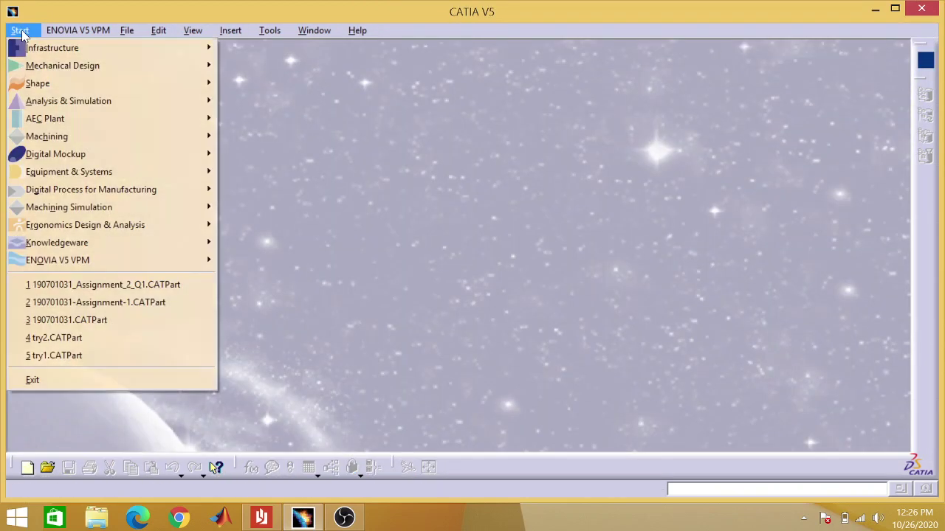
mouse_move(65, 85)
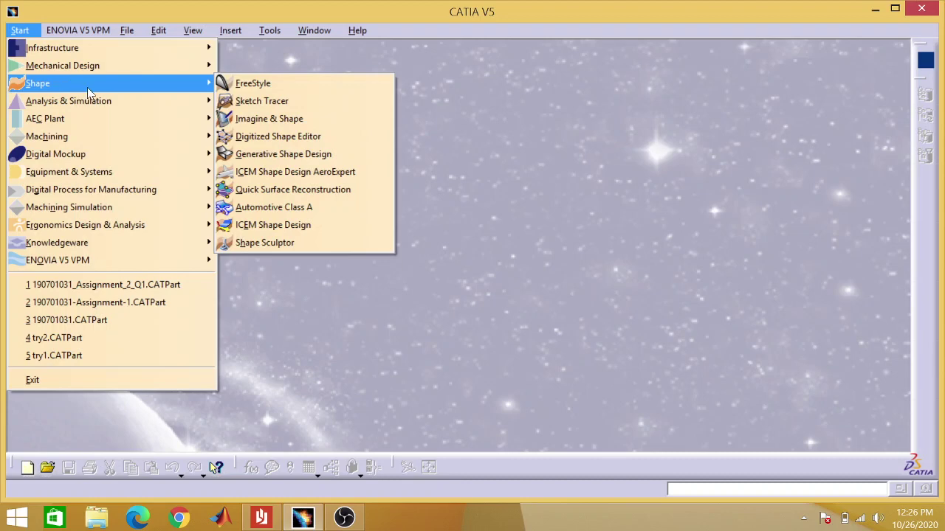
mouse_move(107, 66)
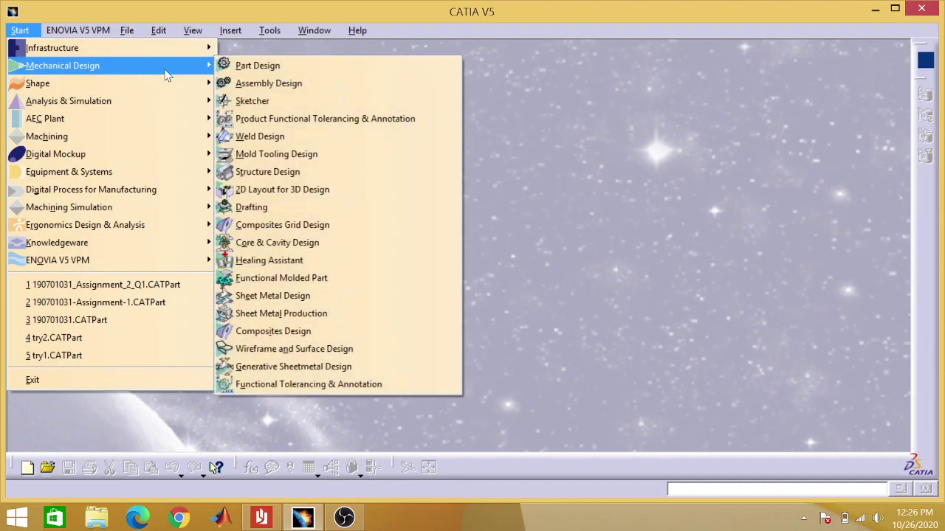
left_click(229, 67)
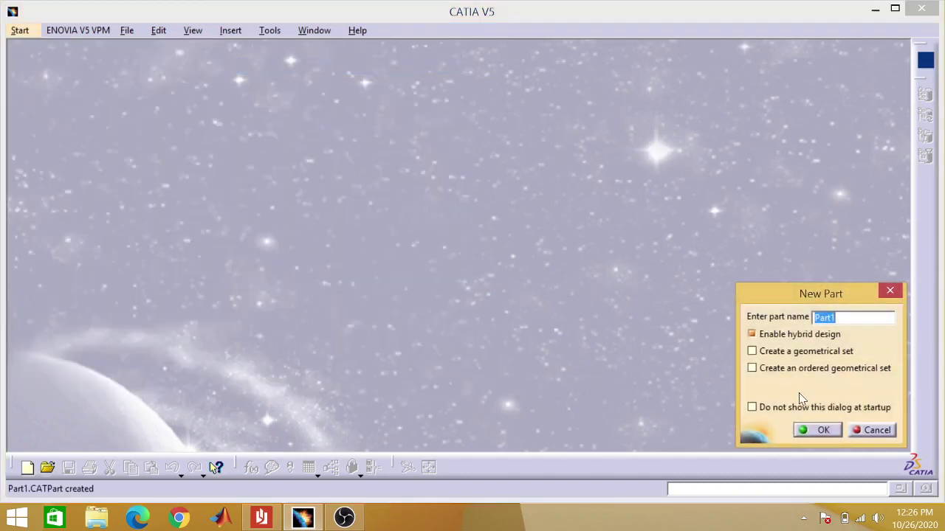
left_click(817, 430)
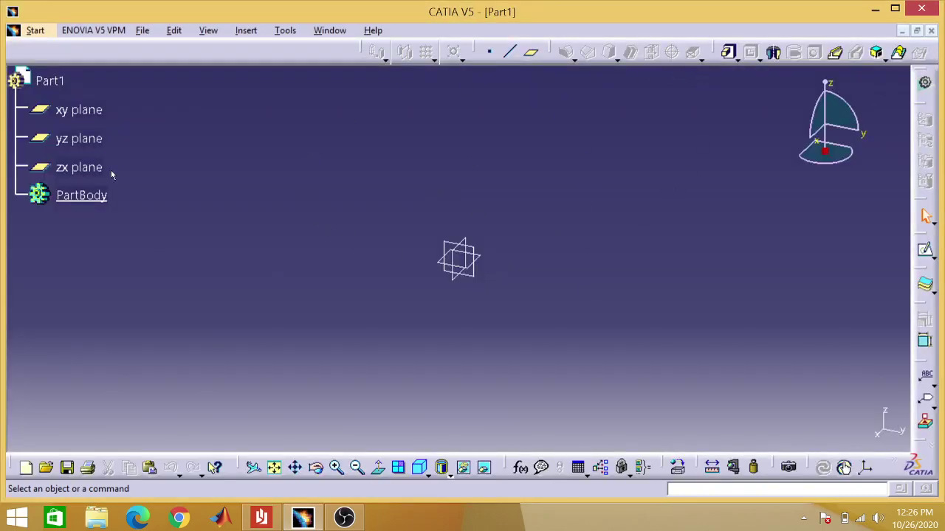
Start a sketch on the xy plane and consult the link bracket drawing for its dimensions
left_click(78, 114)
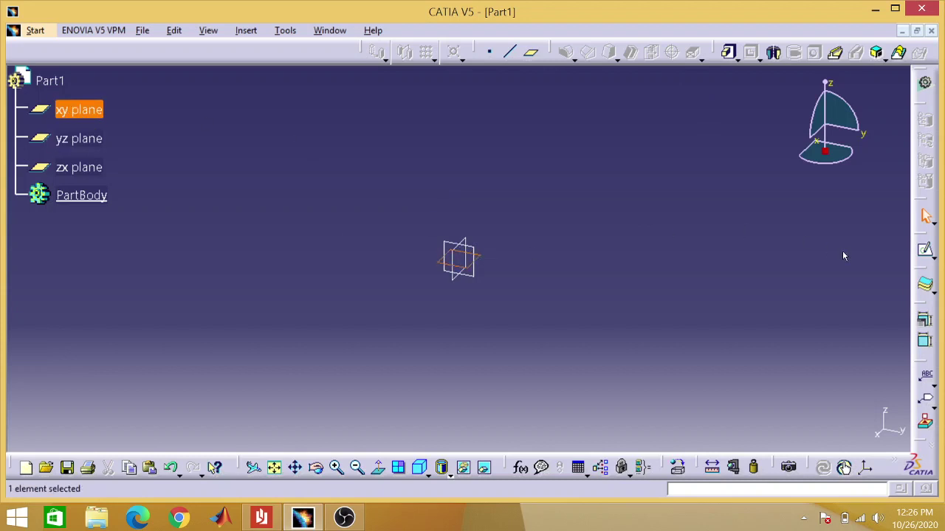
left_click(925, 251)
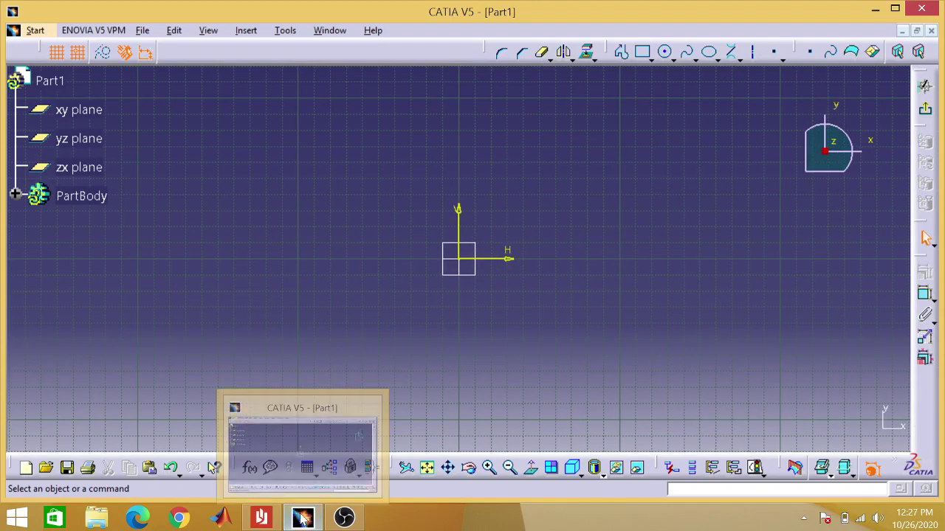
left_click(264, 519)
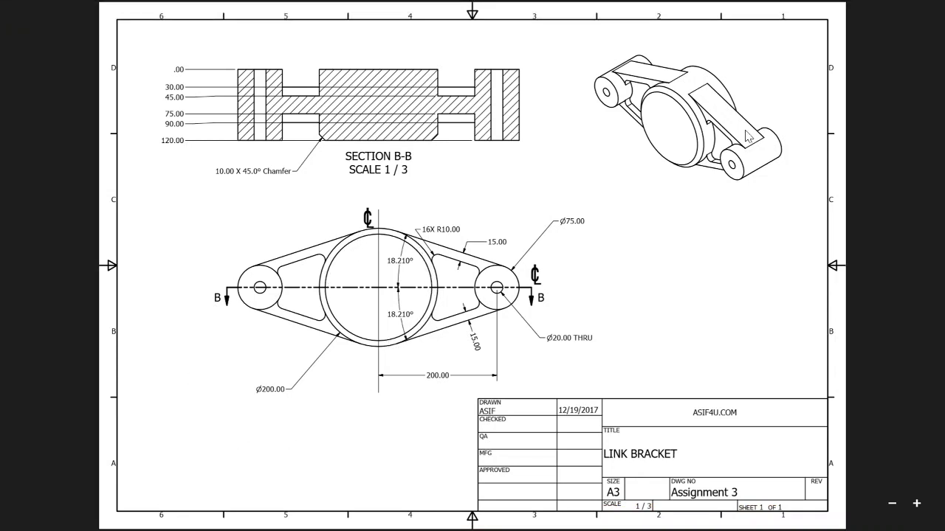
left_click(882, 9)
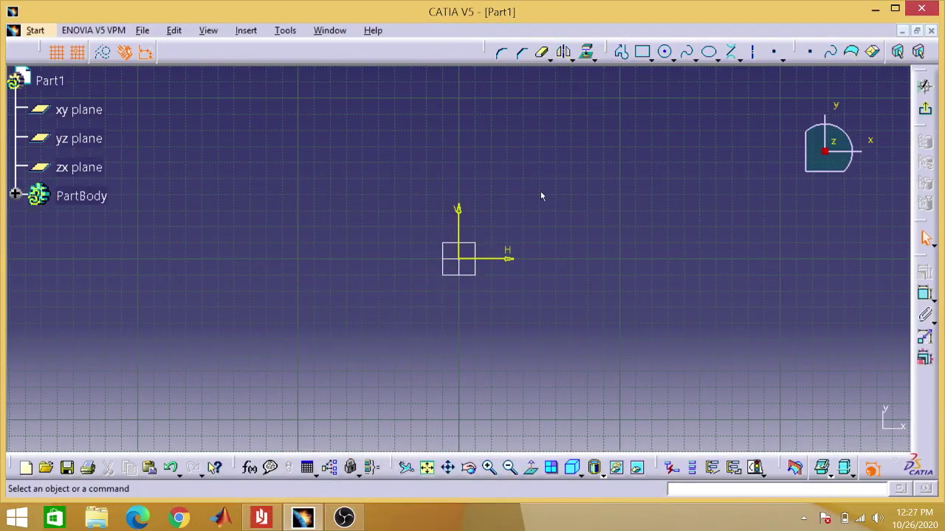
Sketch a circle centred on the origin and constrain its diameter to 200 mm
left_click(663, 52)
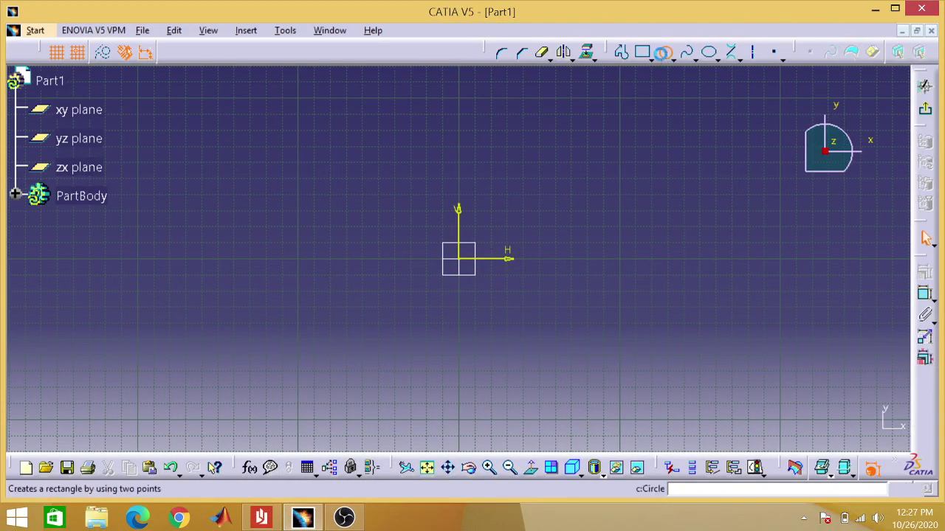
left_click(459, 258)
left_click(462, 131)
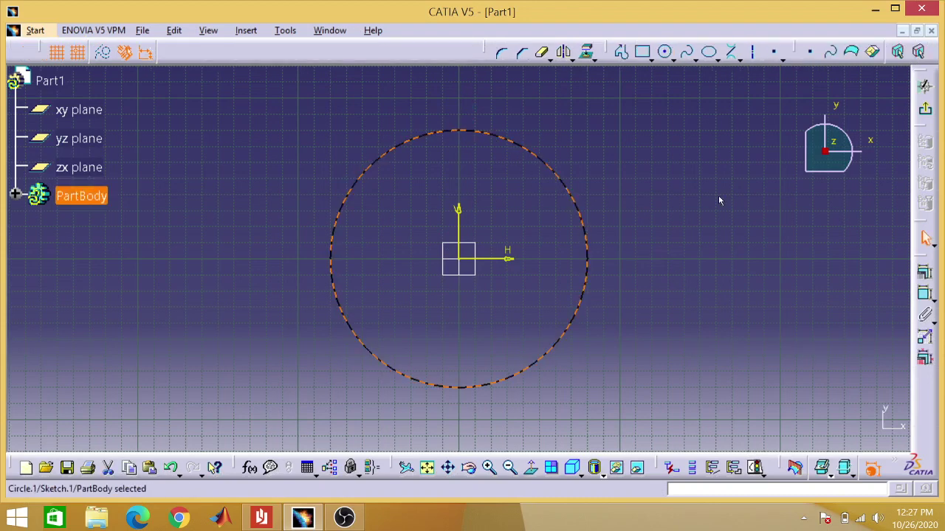
left_click(925, 295)
left_click(717, 338)
double_click(721, 333)
key("BackSpace")
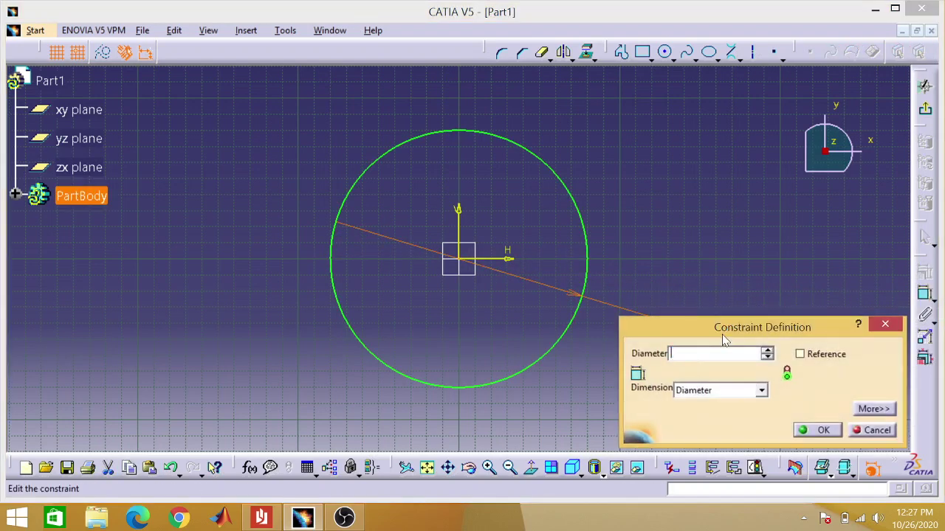
key("Return")
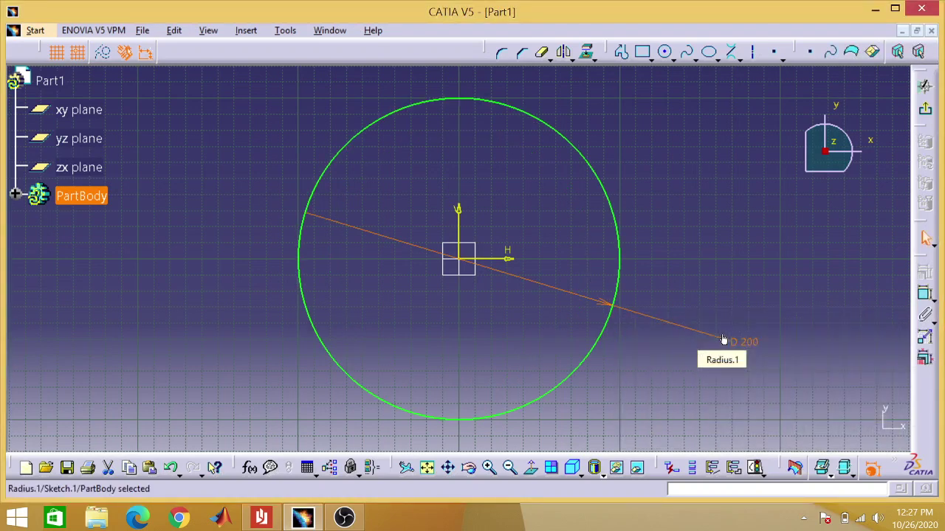
left_click(750, 437)
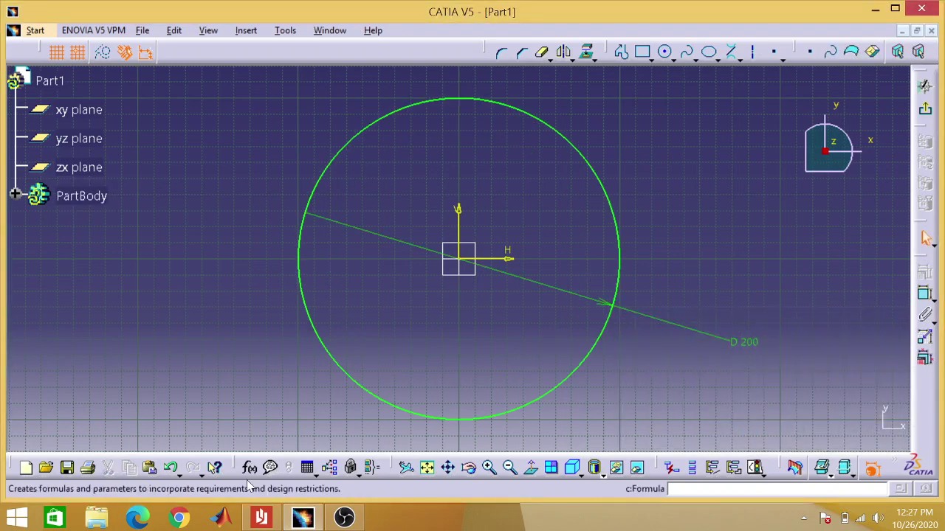
Check the drawing, then sketch a separate circle on the positive horizontal axis beside the large circle and constrain its diameter to 75 mm
left_click(260, 516)
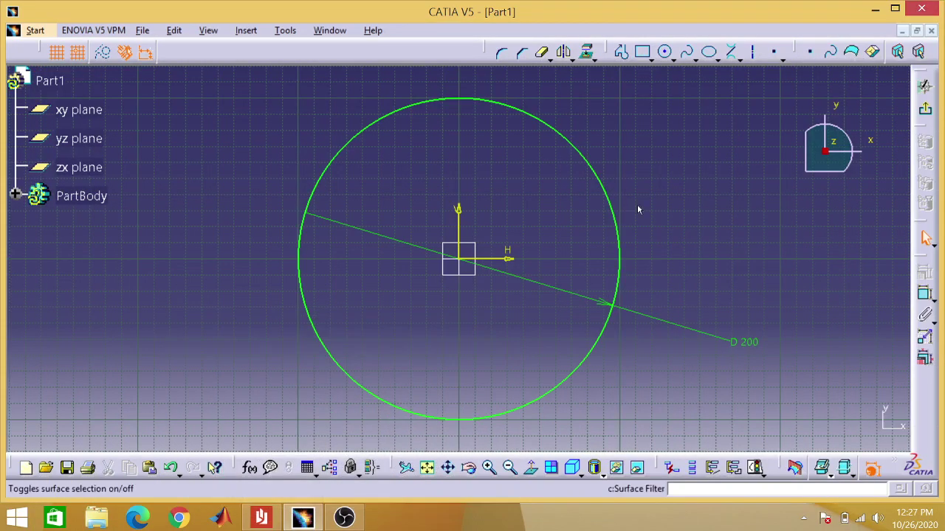
left_click(664, 52)
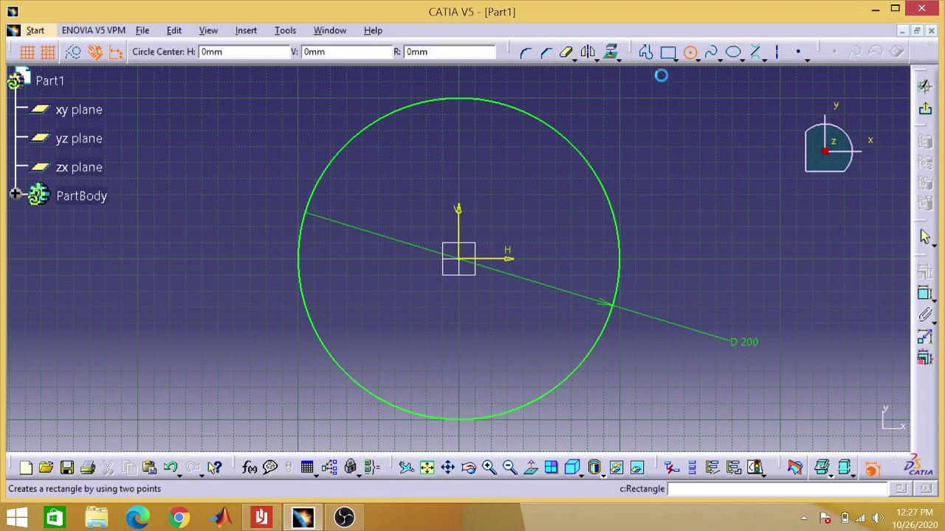
left_click(714, 262)
left_click(748, 263)
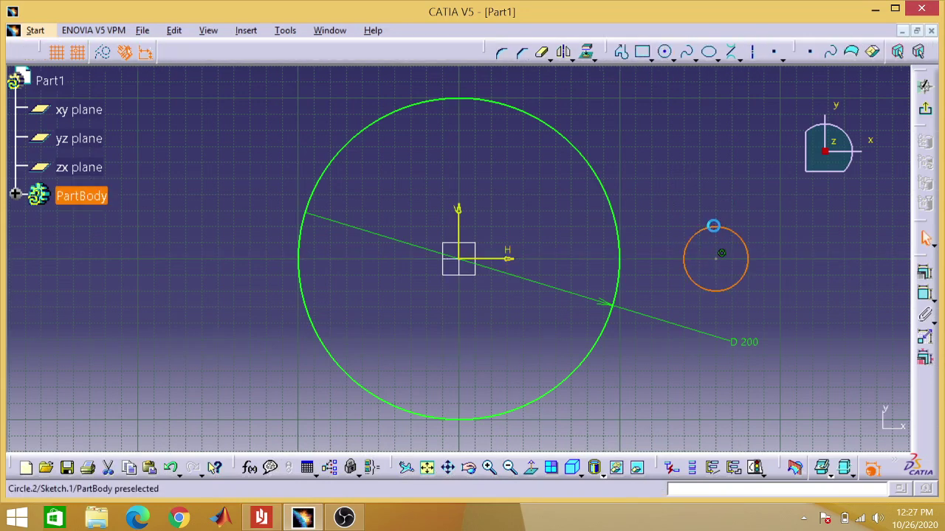
left_click(924, 293)
left_click(826, 332)
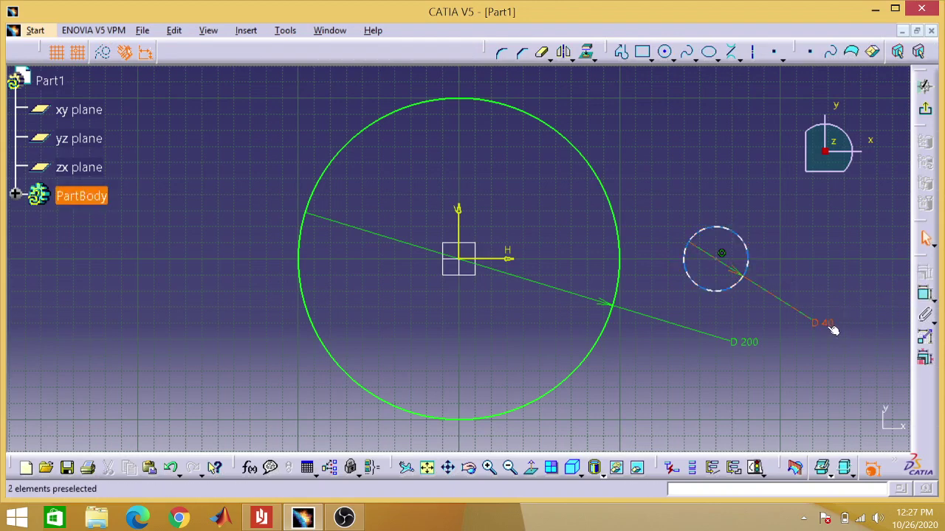
double_click(827, 330)
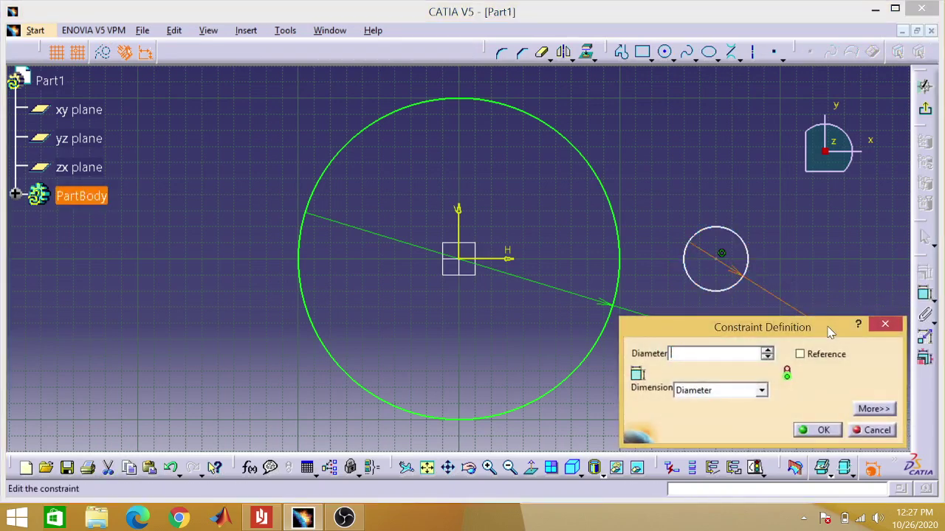
key("Return")
key("Return")
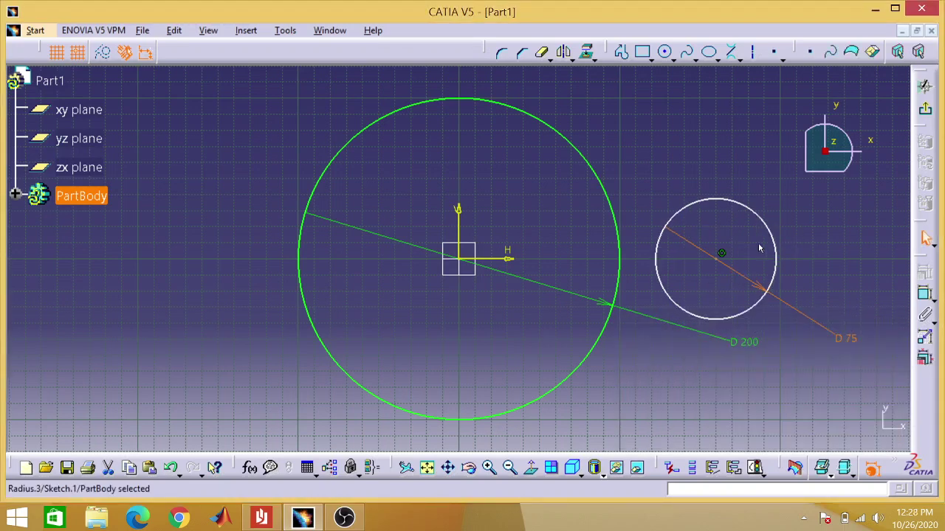
left_click(765, 77)
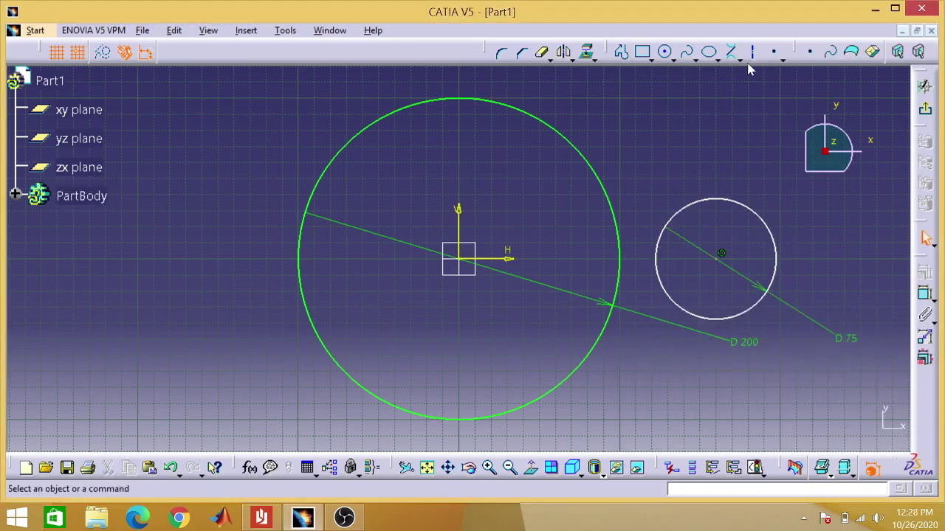
Sketch a circle concentric with the 75 mm circle and constrain its diameter to 20 mm
left_click(667, 58)
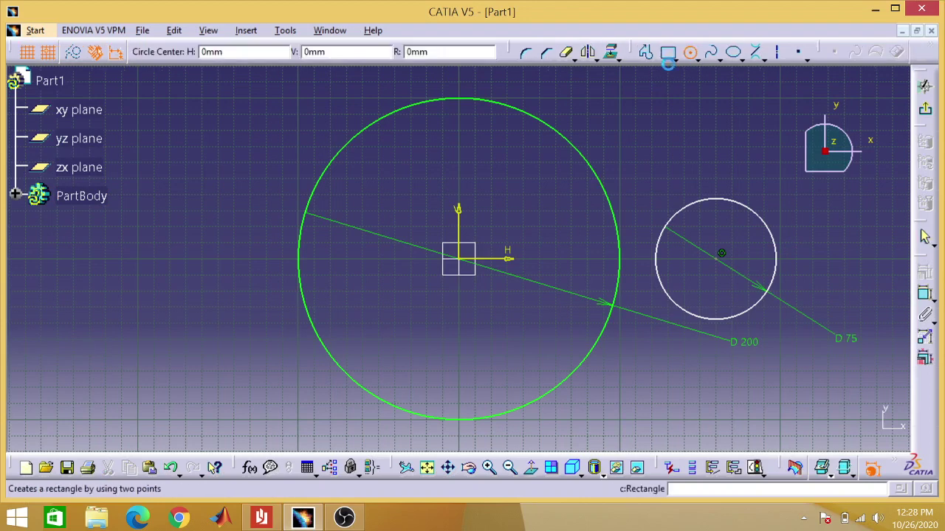
left_click(721, 255)
left_click(723, 229)
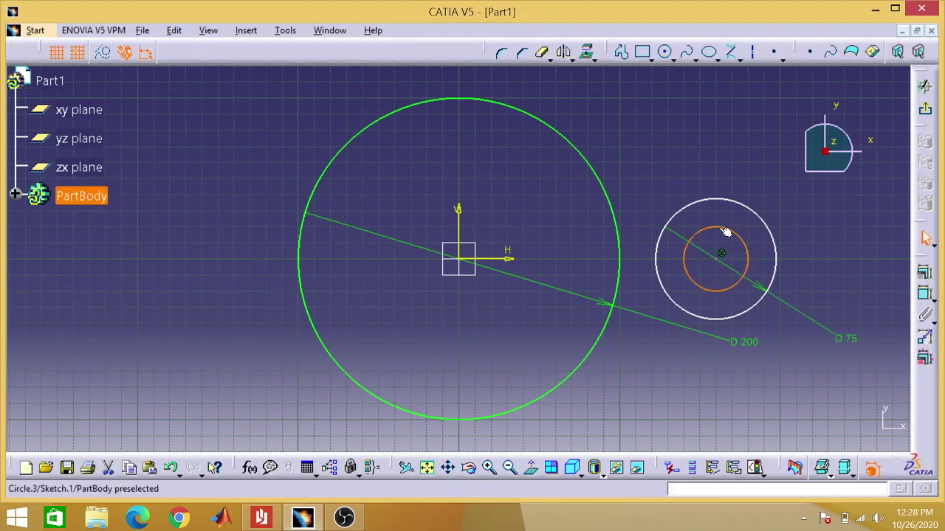
left_click(925, 294)
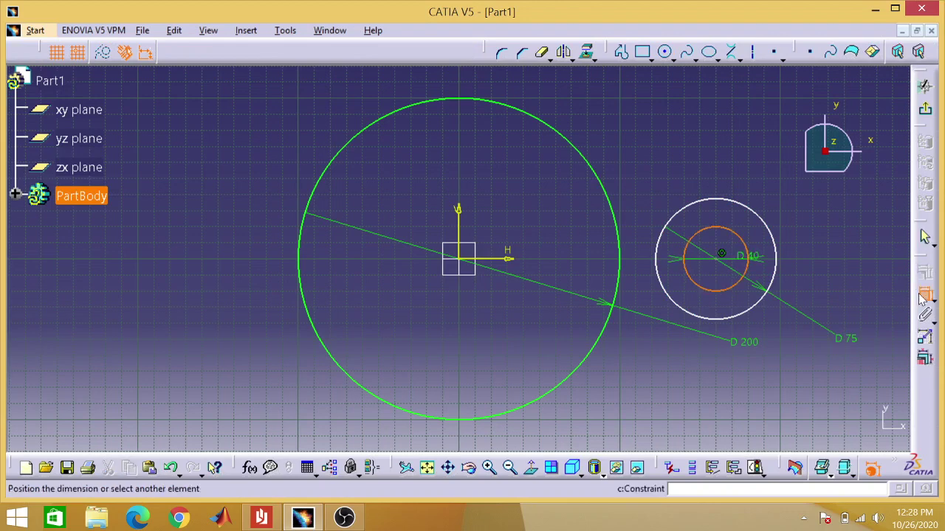
left_click(784, 408)
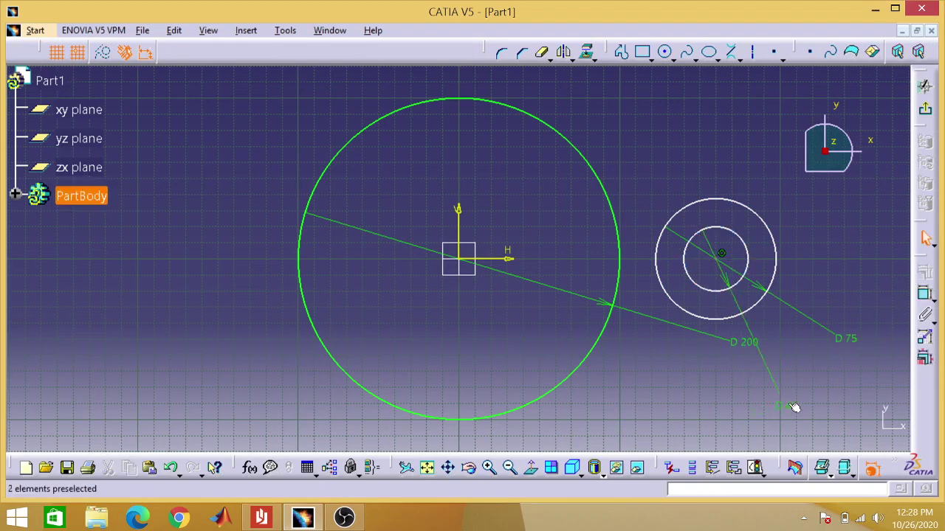
double_click(788, 406)
key("BackSpace")
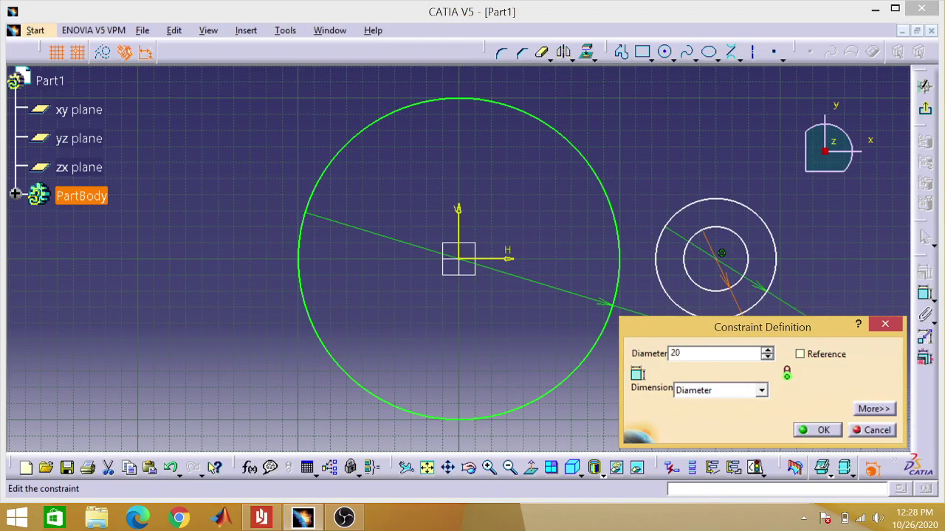
key("Return")
left_click(817, 429)
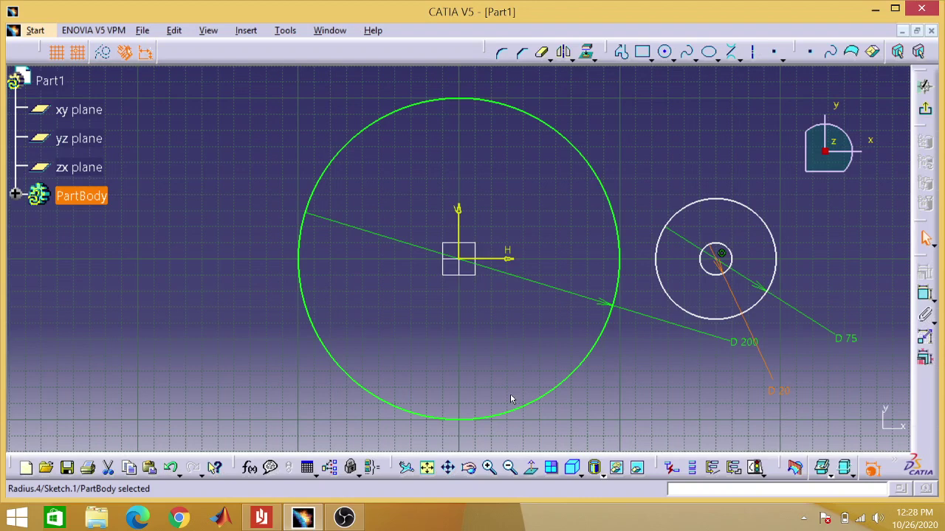
Constrain the distance from the origin to the centre of the two small concentric circles to 200 mm
left_click(721, 260)
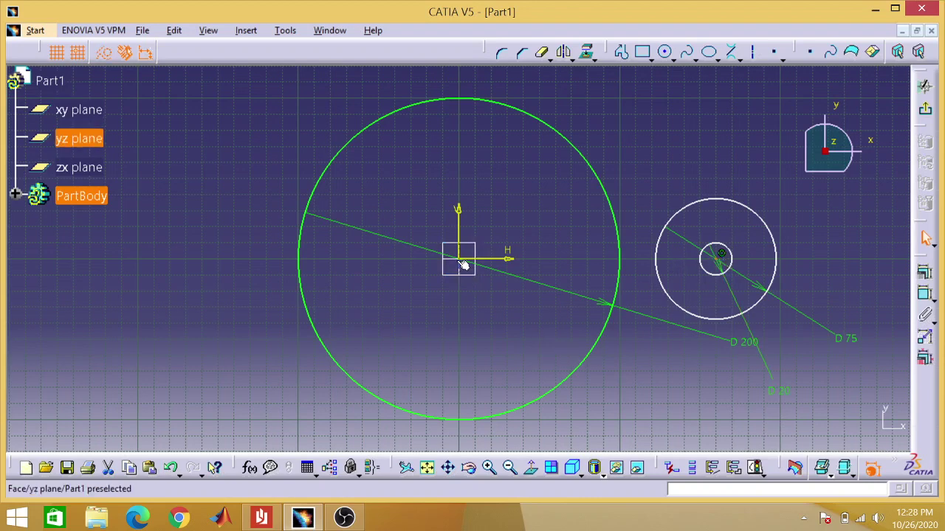
left_click(926, 293)
left_click(460, 257)
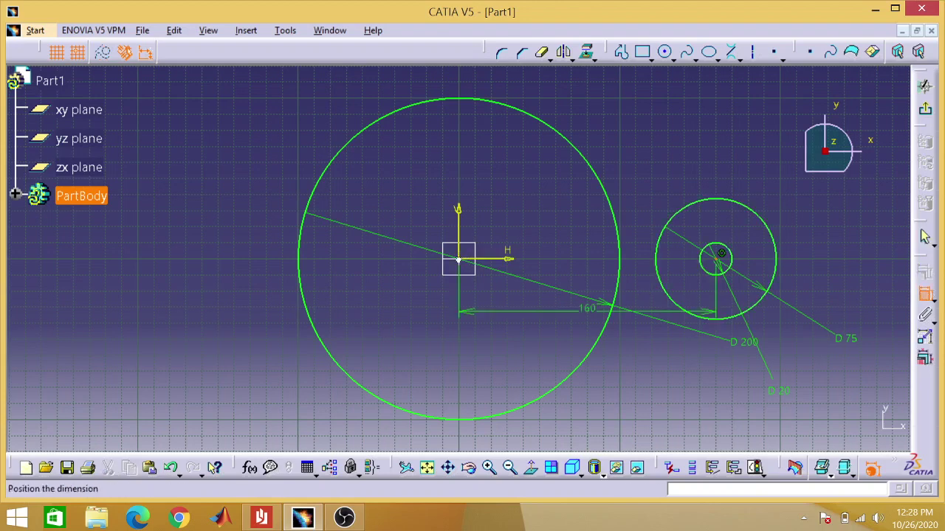
left_click(620, 404)
double_click(622, 405)
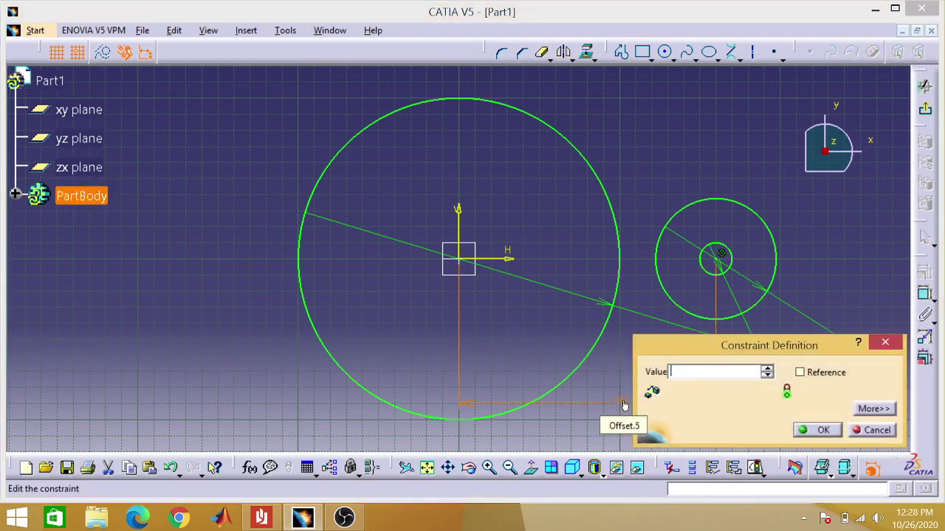
type("200mm")
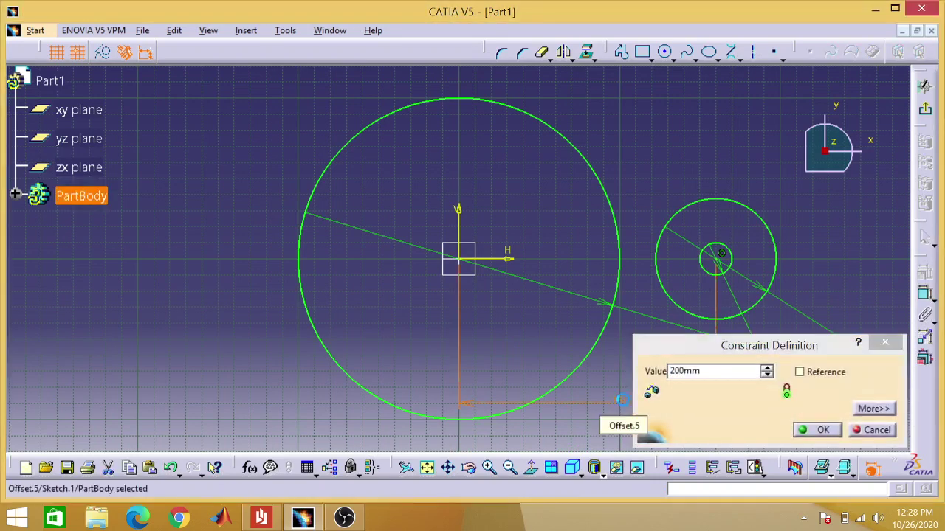
key("Return")
left_click(699, 99)
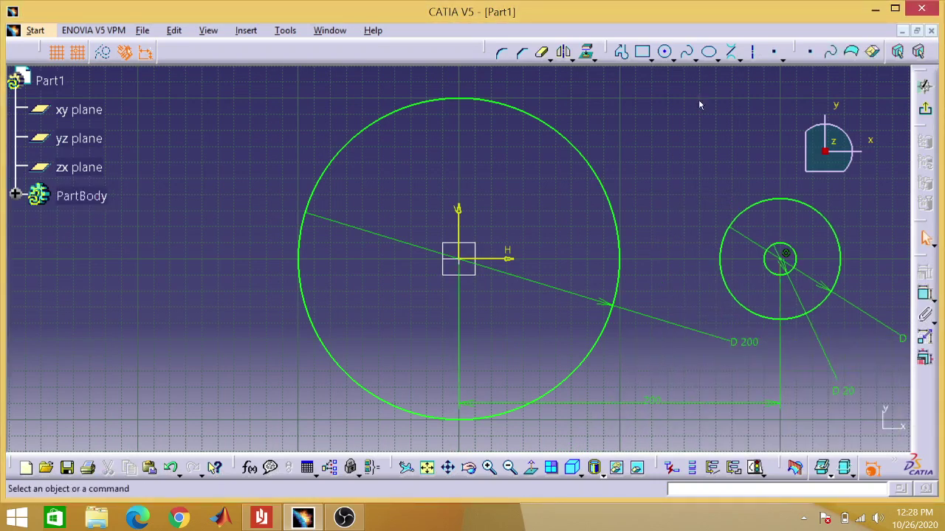
Mirror the 75 mm and 20 mm circles about the vertical axis
left_click(768, 212)
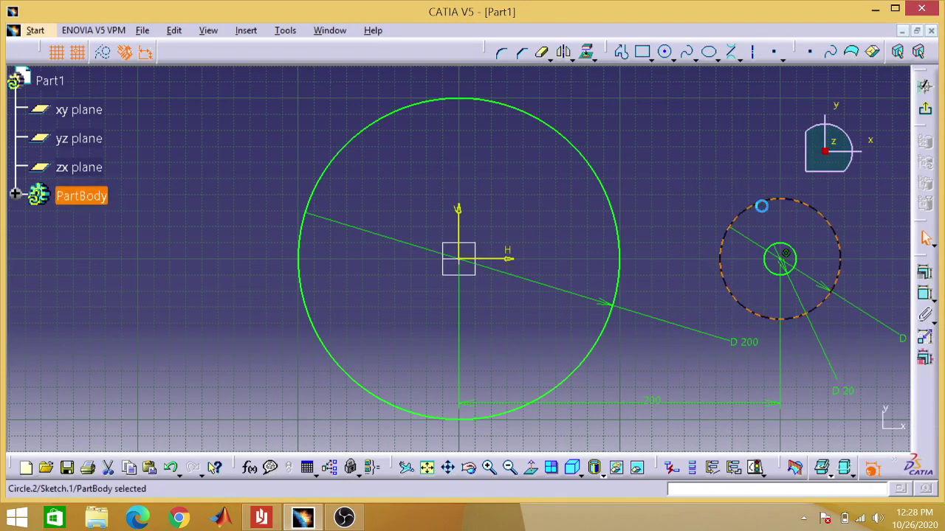
left_click(800, 262, "ctrl")
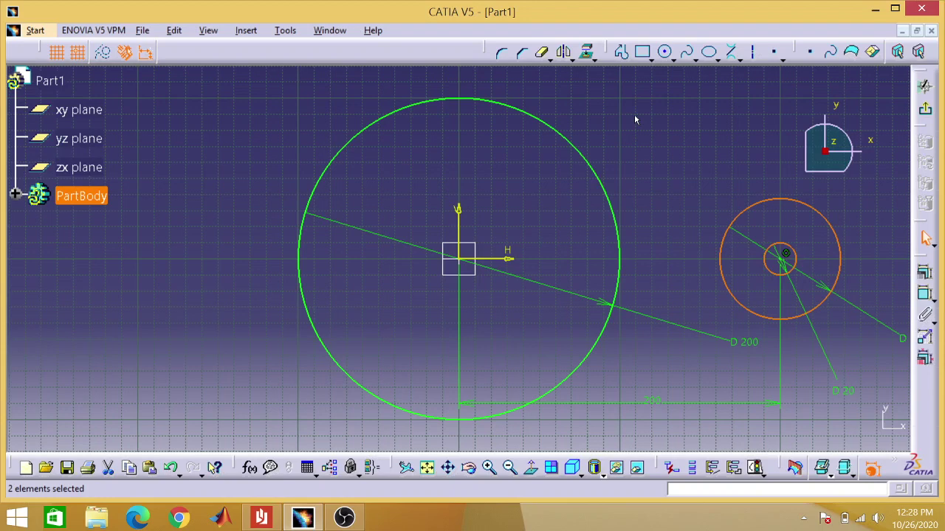
left_click(565, 53)
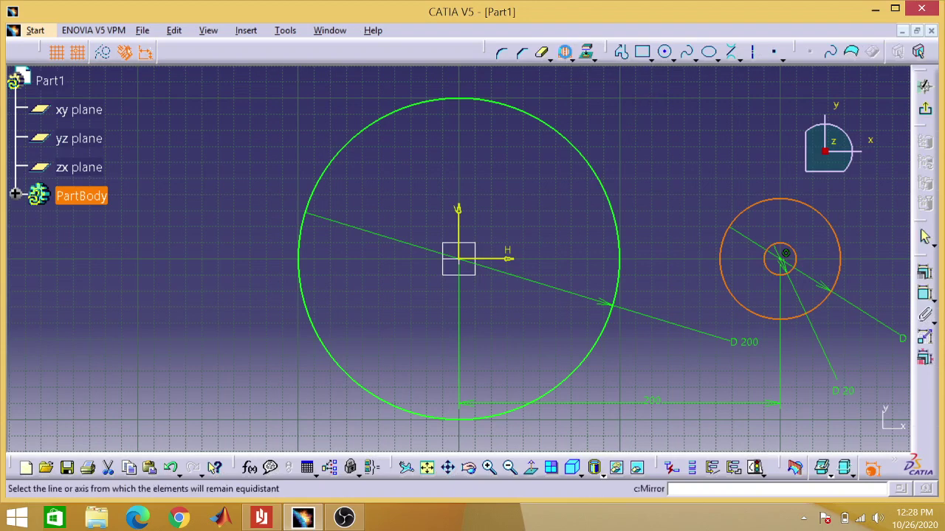
left_click(458, 215)
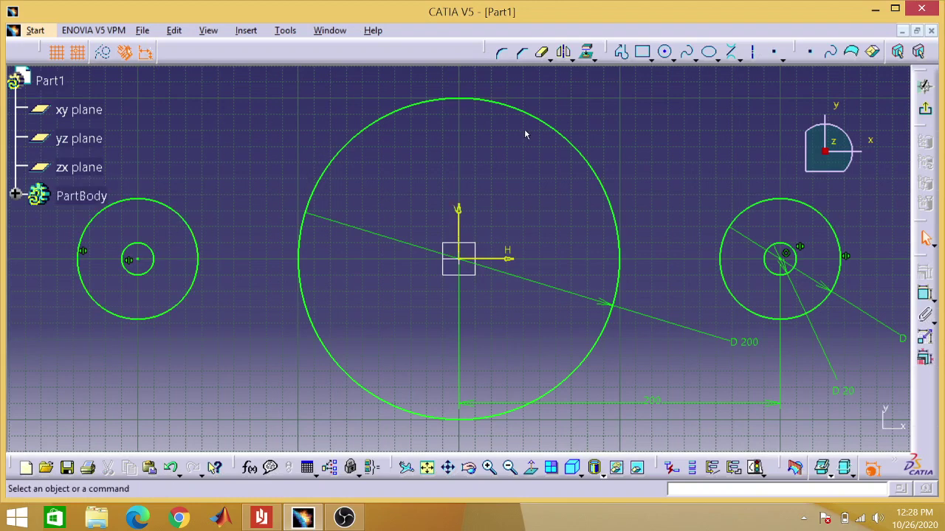
Exit the sketch and pad its circles 60 mm with mirrored extent, checking the thickness against the link bracket drawing
left_click(927, 111)
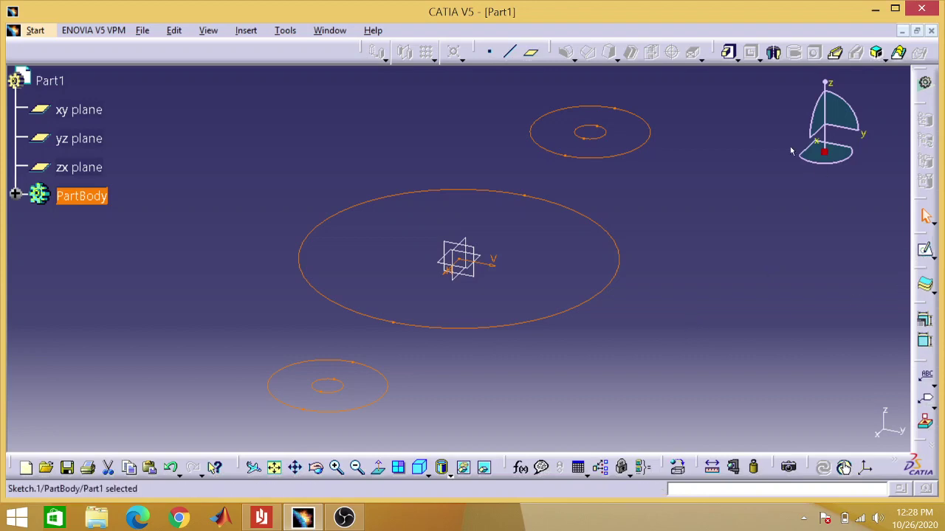
left_click(729, 53)
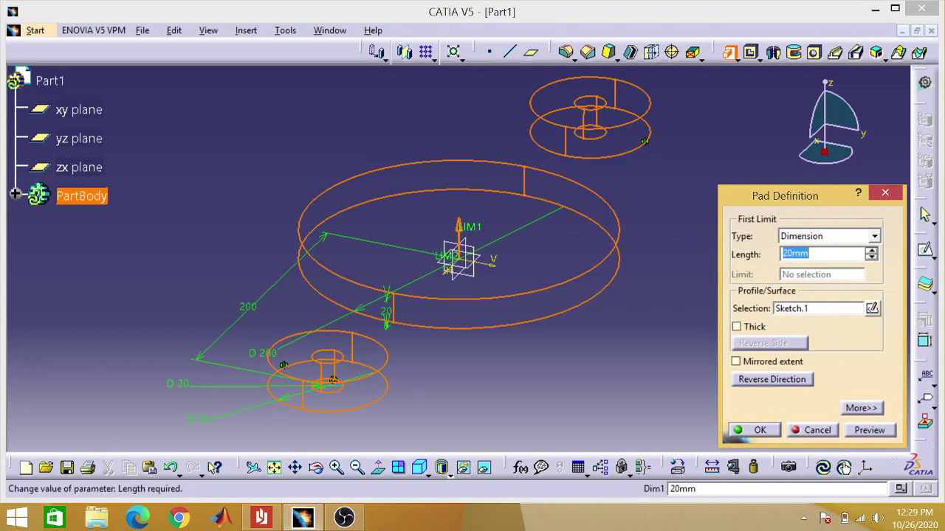
left_click(792, 254)
key("BackSpace")
key("BackSpace")
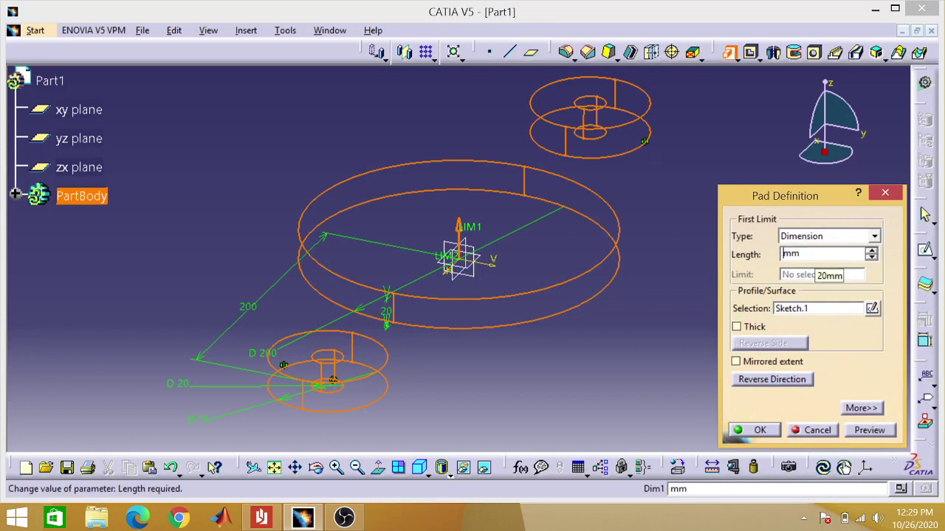
type("60")
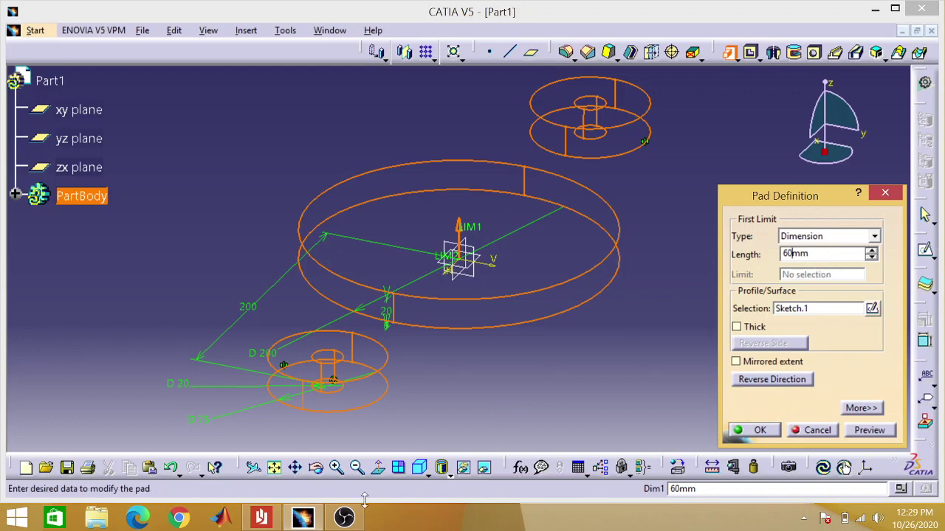
left_click(255, 518)
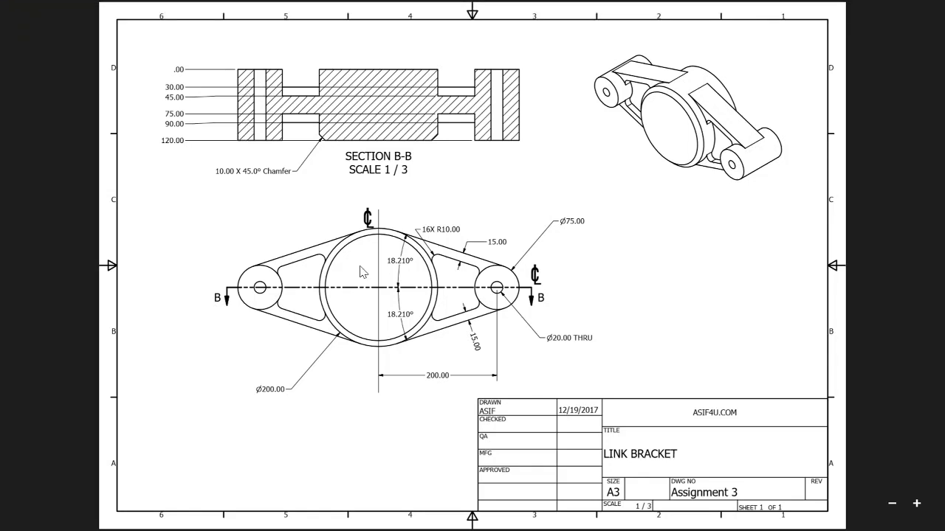
left_click(913, 15)
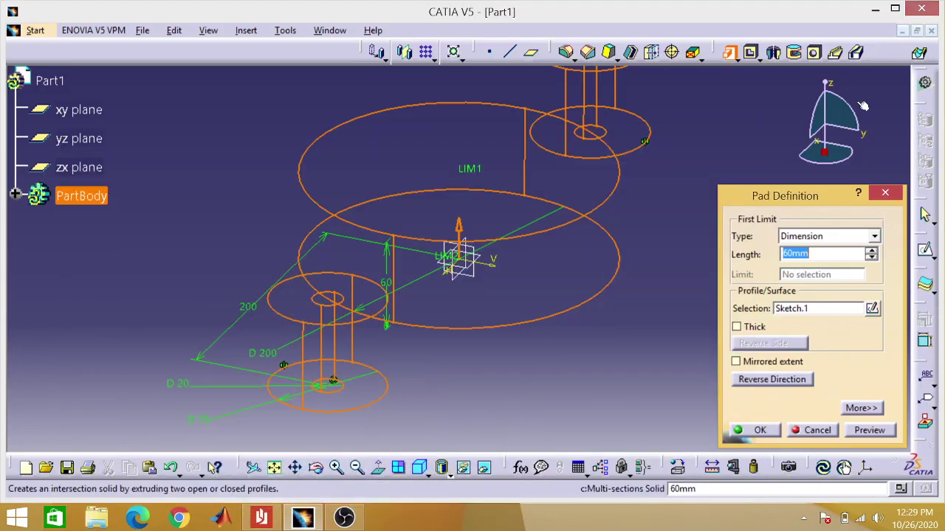
left_click(736, 361)
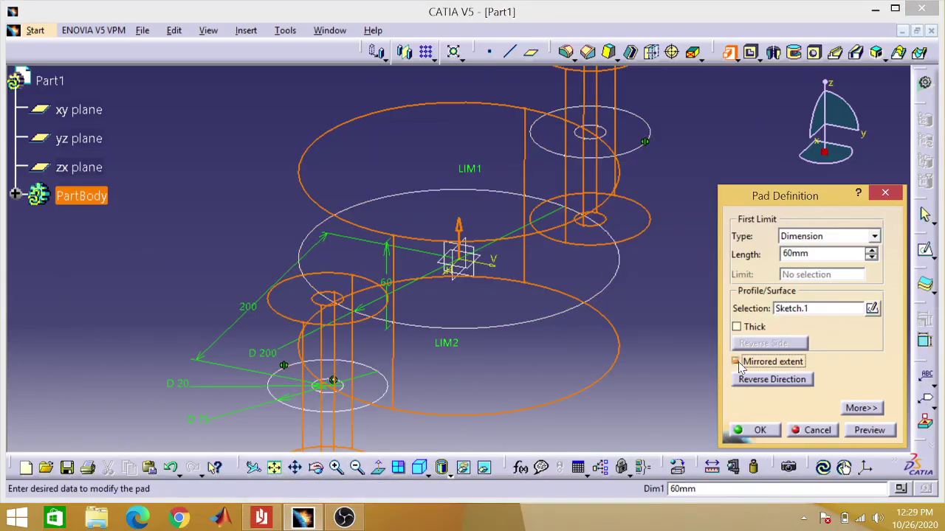
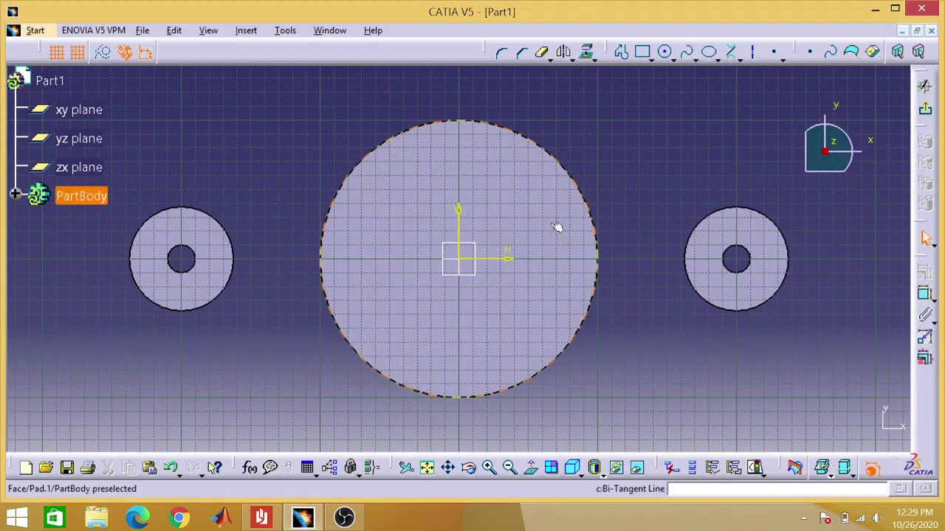
In the new sketch, draw a circle centred on the origin and constrain its diameter to 200 mm
left_click(666, 56)
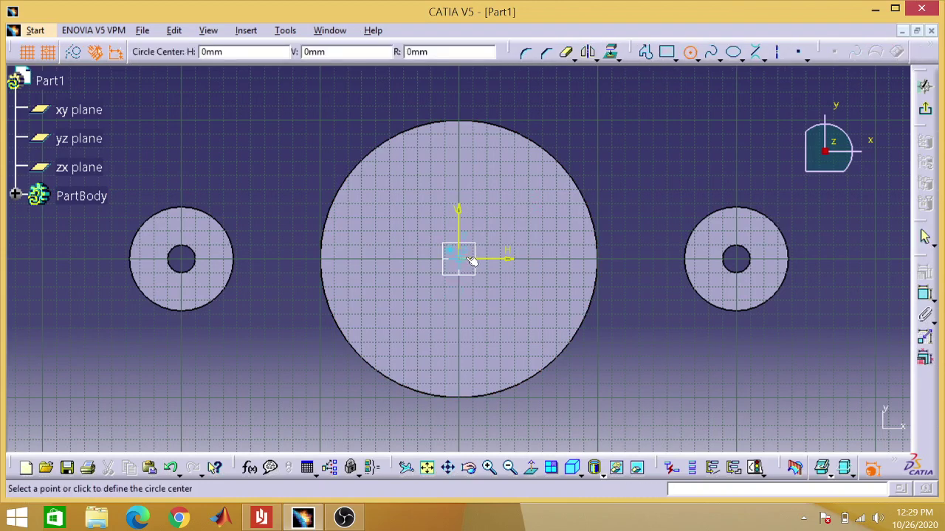
left_click(471, 262)
left_click(491, 182)
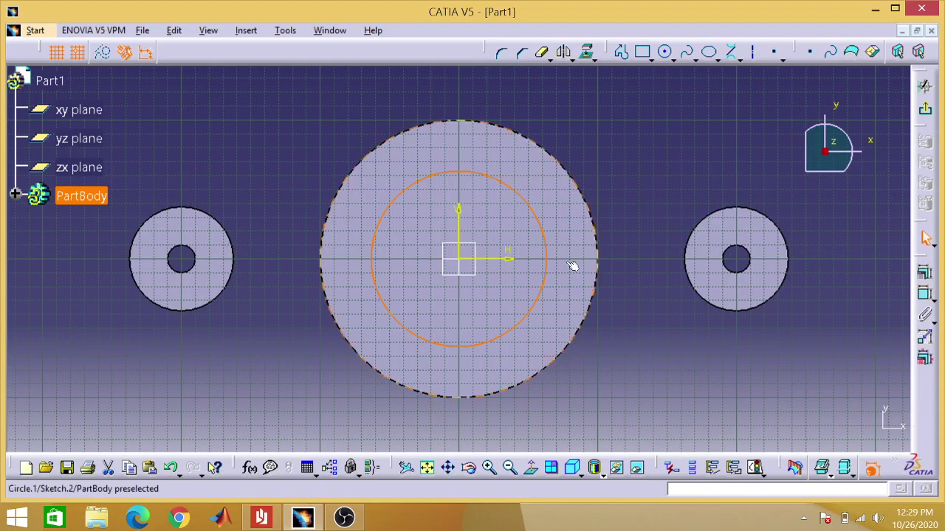
left_click(915, 297)
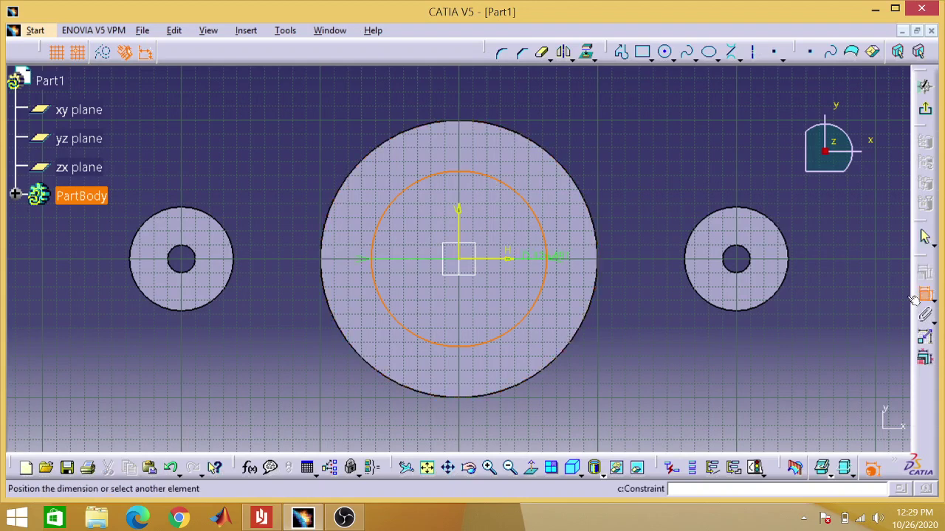
left_click(727, 350)
double_click(726, 350)
key("BackSpace")
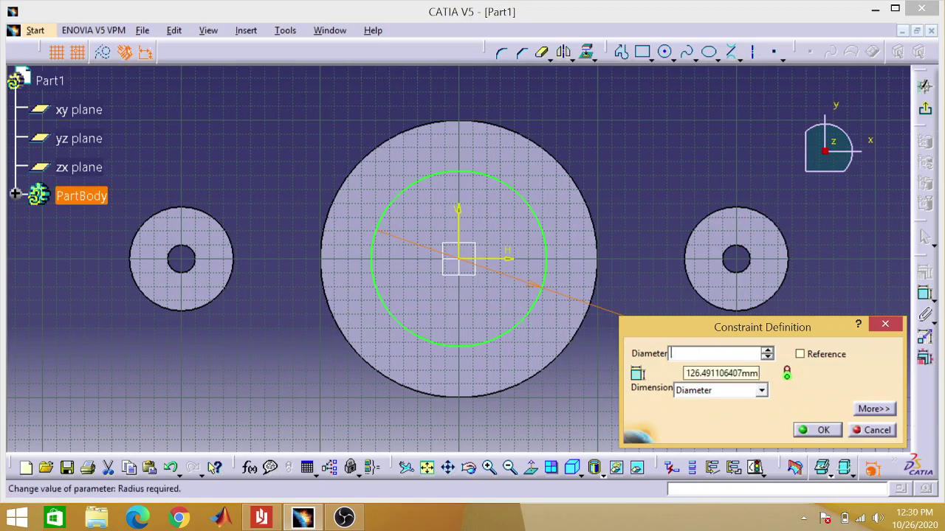
key("Return")
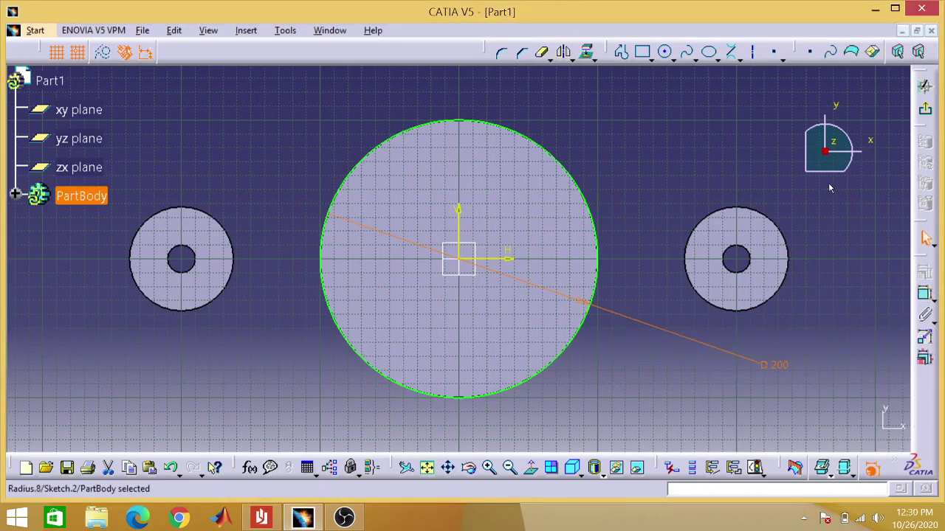
Sketch a circle centred on the hole of the boss on the positive horizontal axis and constrain its diameter to 75 mm
left_click(664, 52)
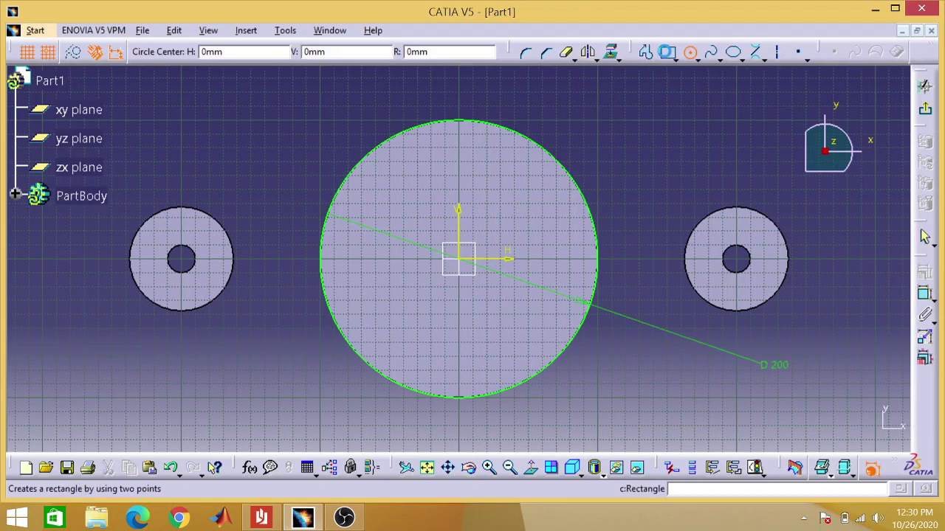
left_click(736, 258)
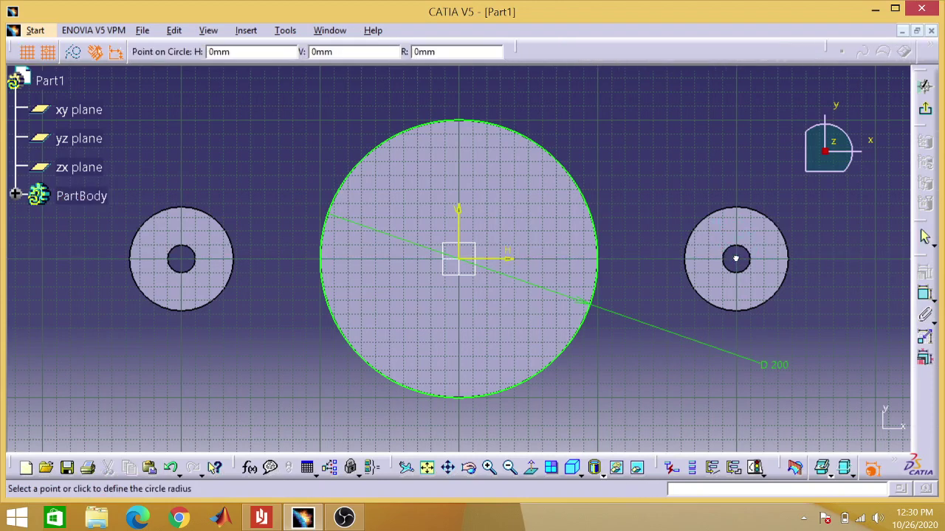
left_click(730, 216)
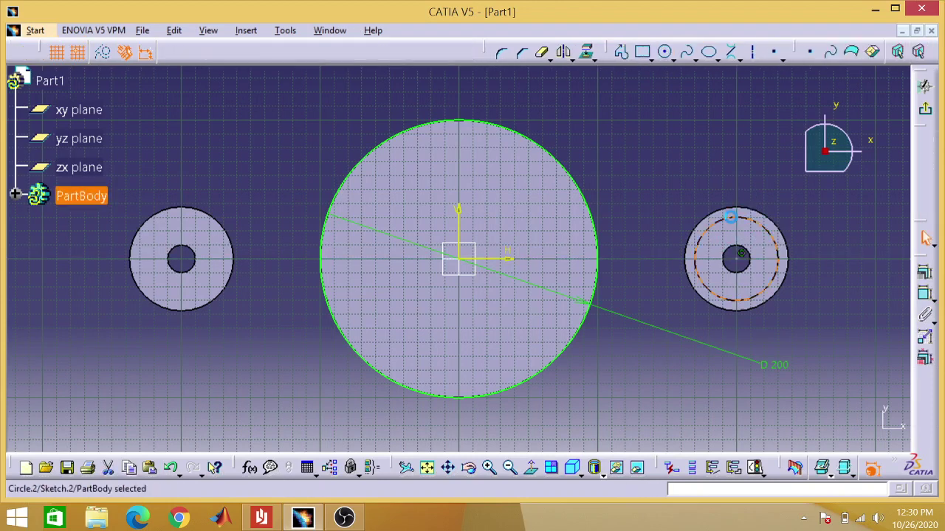
left_click(924, 293)
left_click(830, 347)
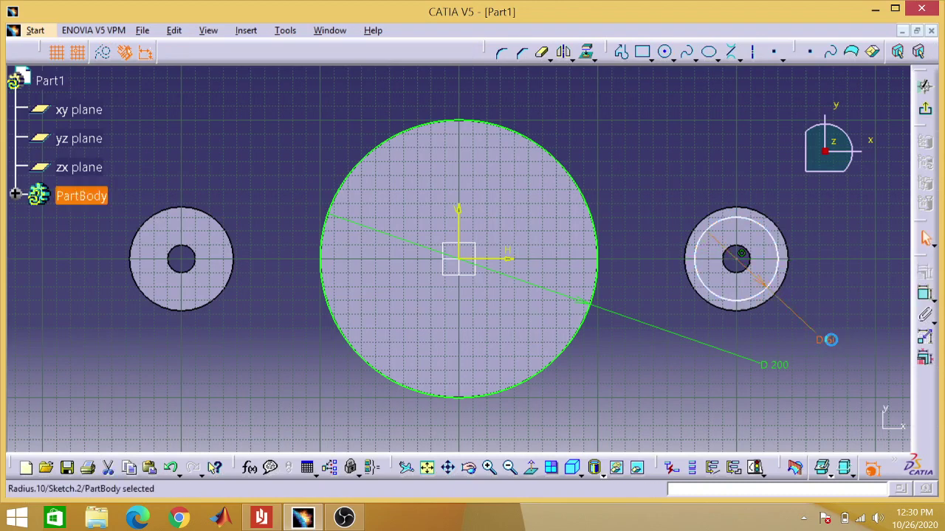
double_click(829, 339)
key("BackSpace")
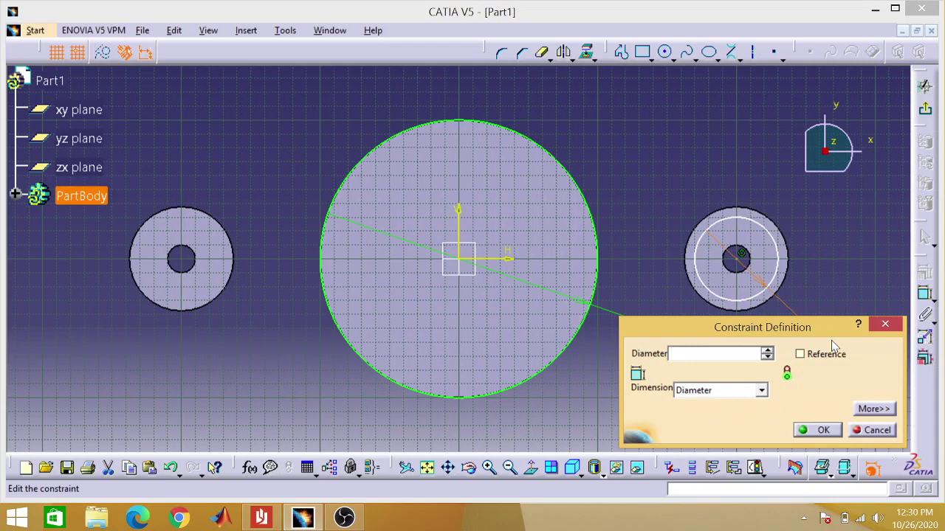
type("75")
key("Return")
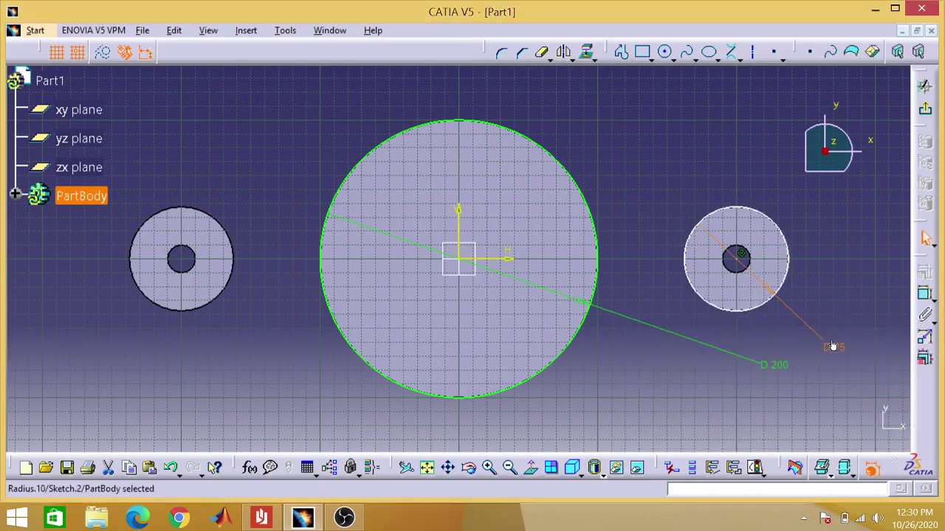
Add a distance constraint between the 75 mm circle's centre and the origin
left_click(736, 259)
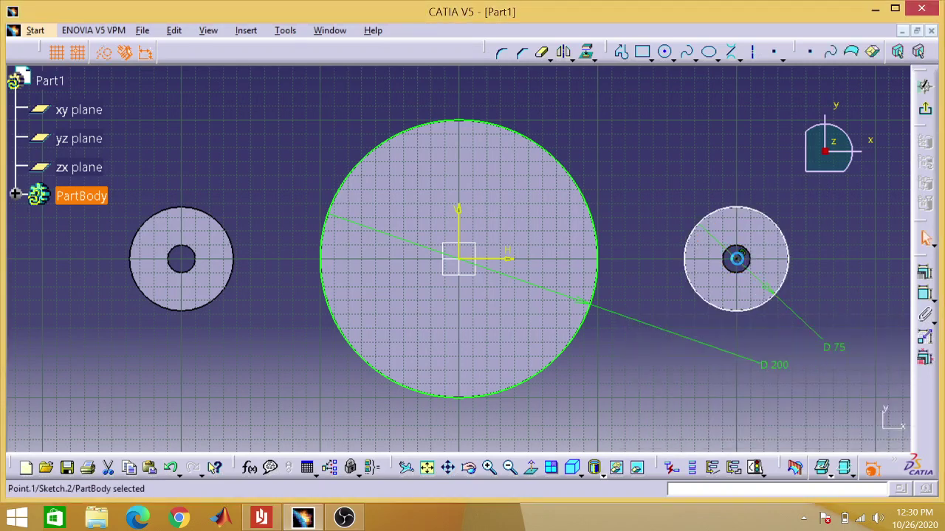
left_click(924, 295)
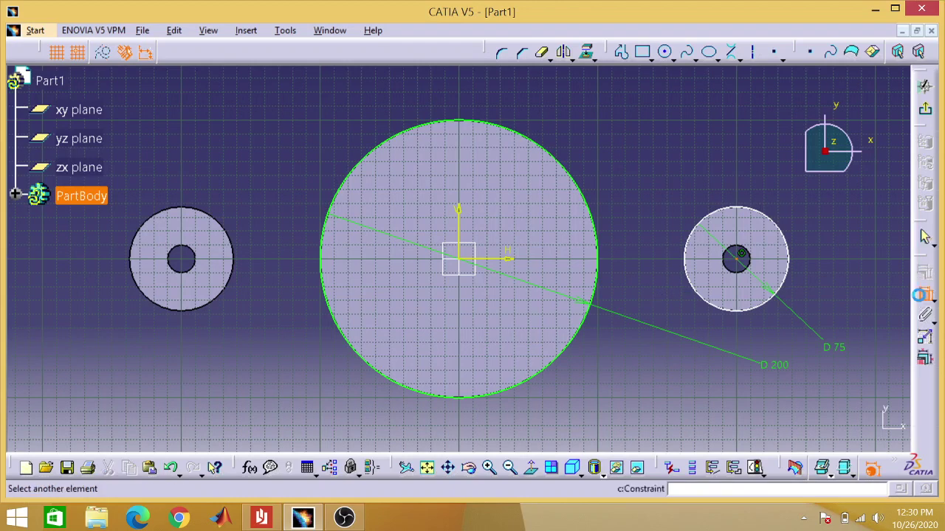
left_click(462, 259)
left_click(628, 389)
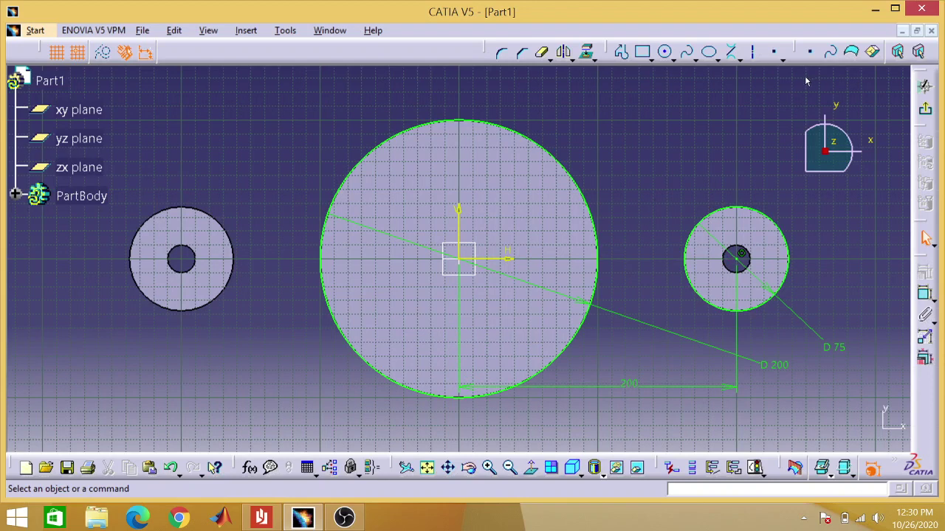
Draw a bi-tangent line joining the upper sides of the 200 mm and 75 mm circles
left_click(740, 58)
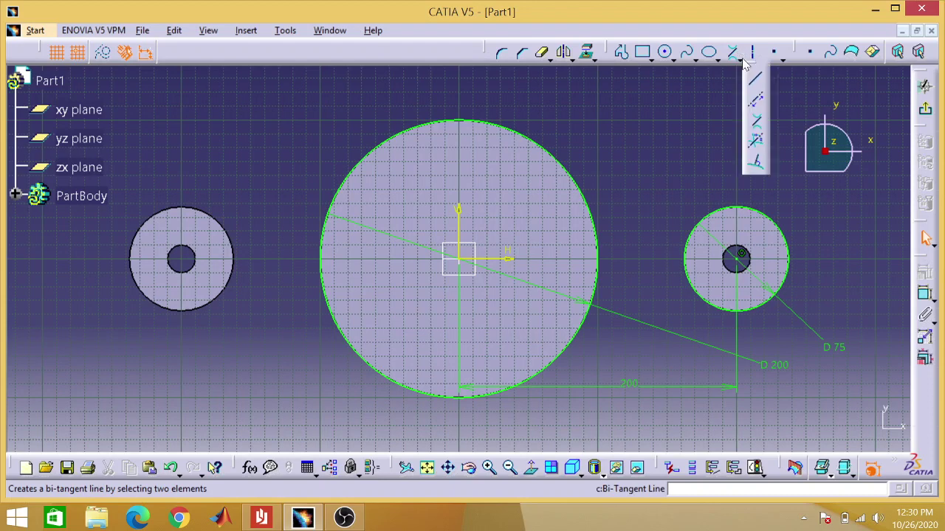
left_click(755, 126)
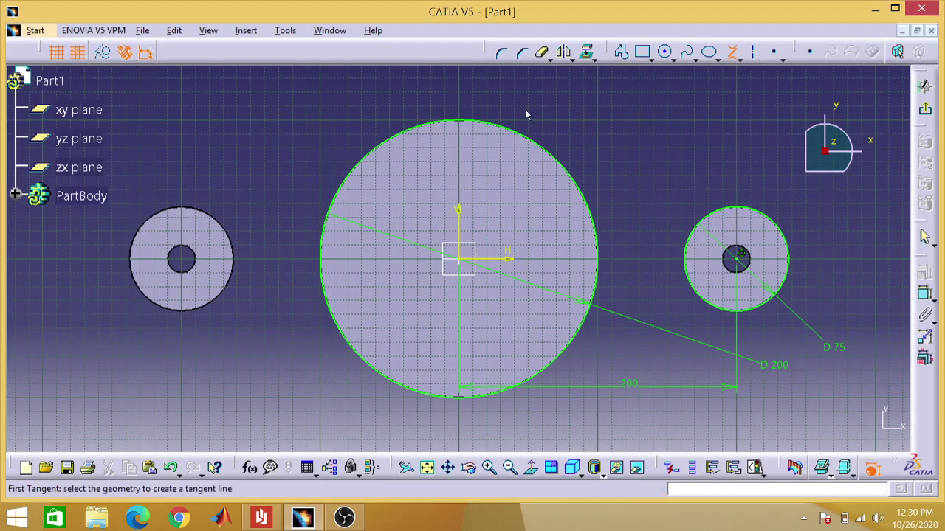
left_click(499, 127)
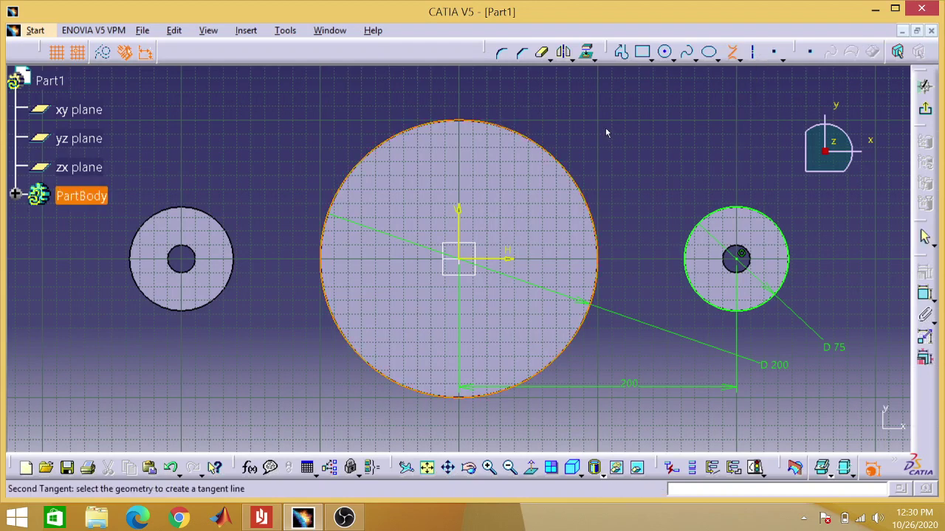
left_click(740, 207)
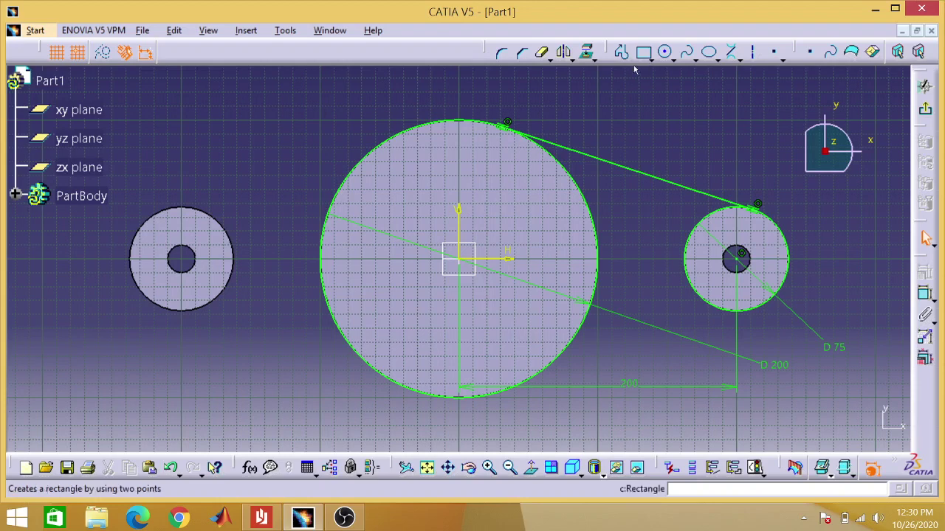
Offset the upper tangent line 15 mm inward, toward the horizontal axis
left_click(613, 166)
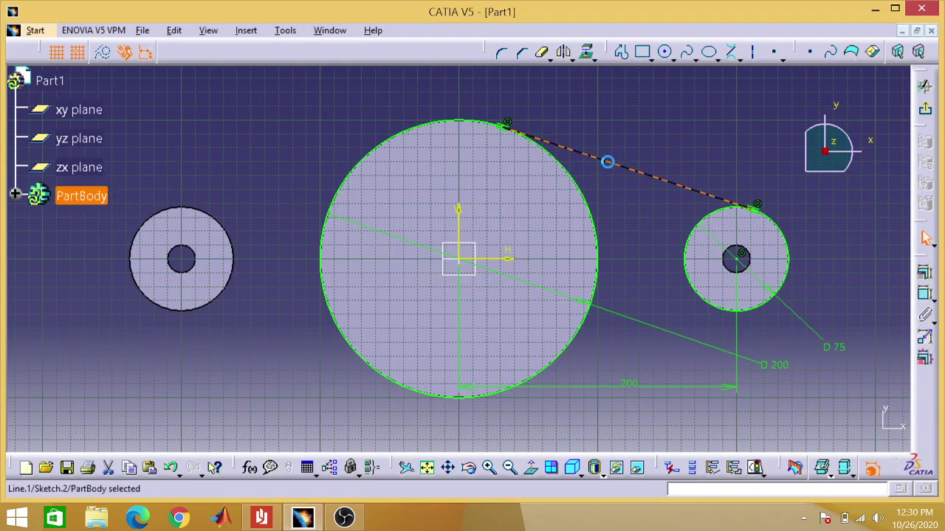
left_click(571, 59)
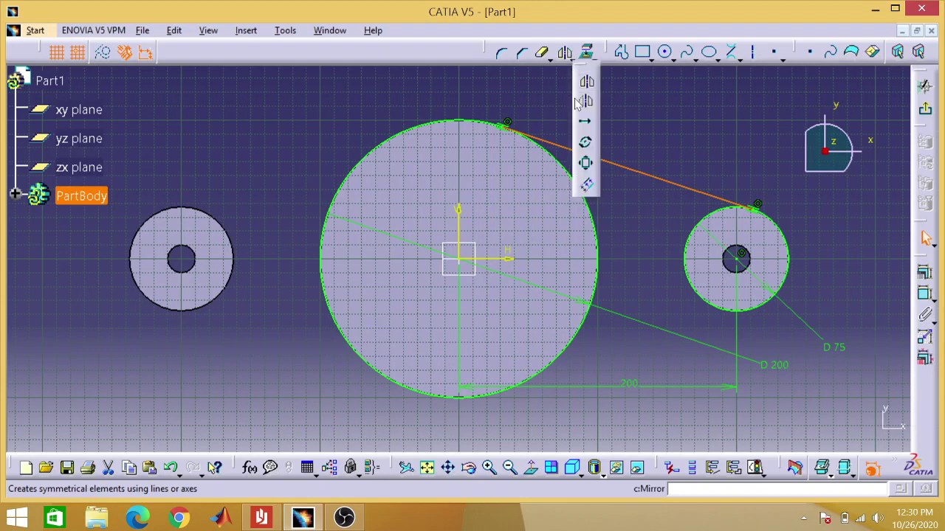
left_click(586, 186)
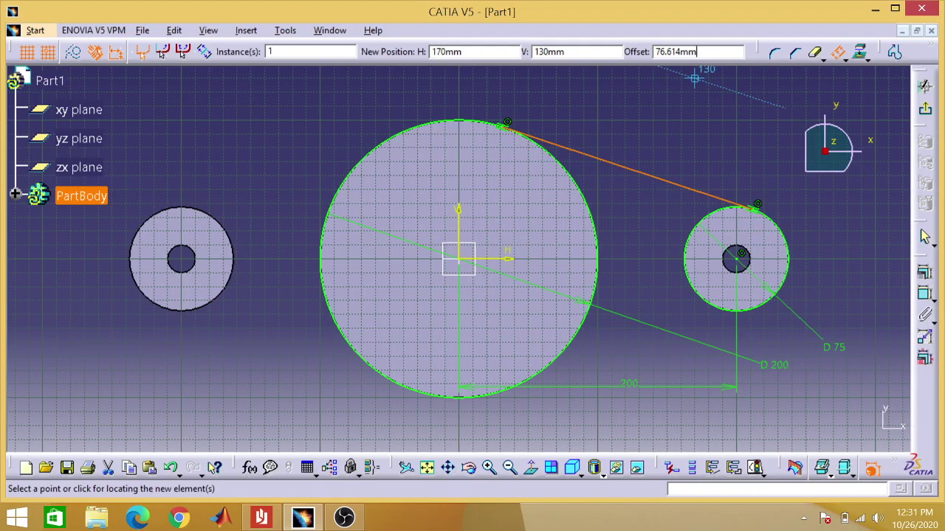
key("BackSpace")
key("BackSpace")
key("BackSpace")
key("BackSpace")
key("BackSpace")
key("BackSpace")
key("BackSpace")
key("Return")
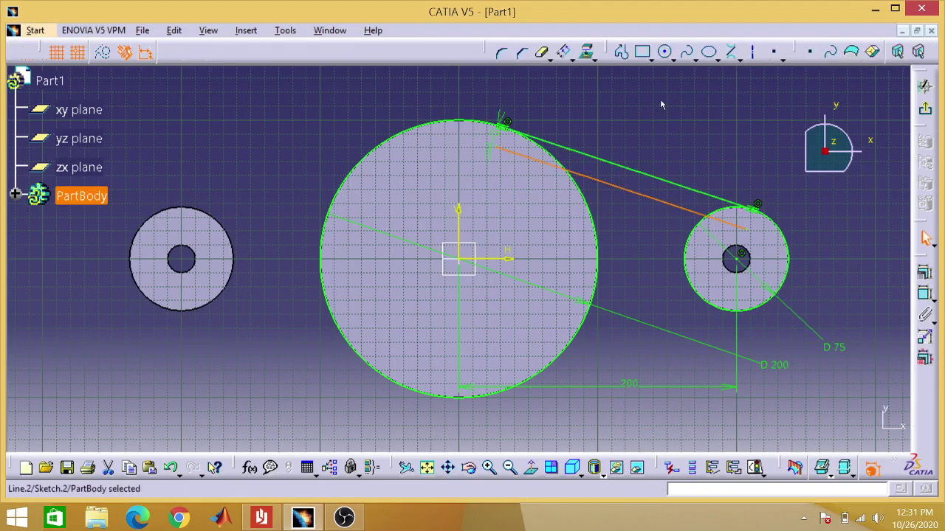
left_click(643, 115)
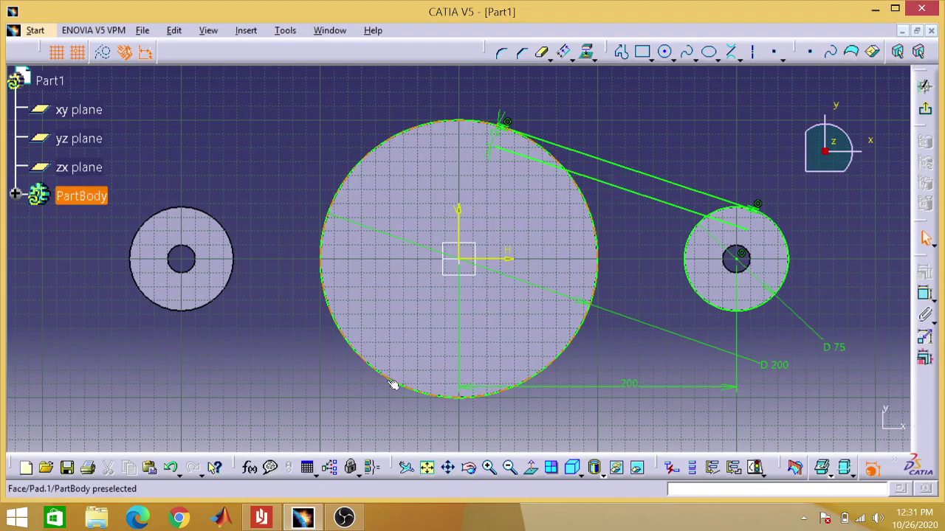
Check the fillet size on the assignment drawing, then add a 10 mm radius corner between the offset line and the 200 mm circle
left_click(273, 521)
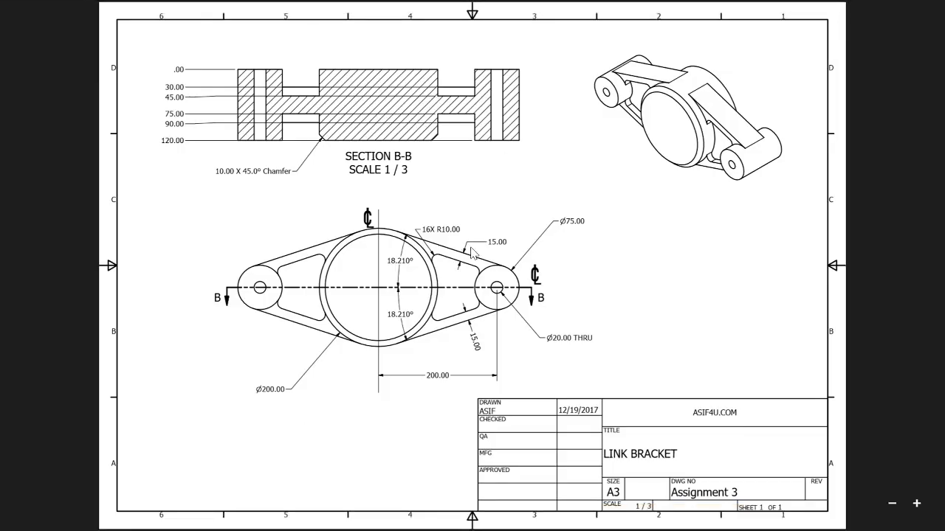
left_click(917, 9)
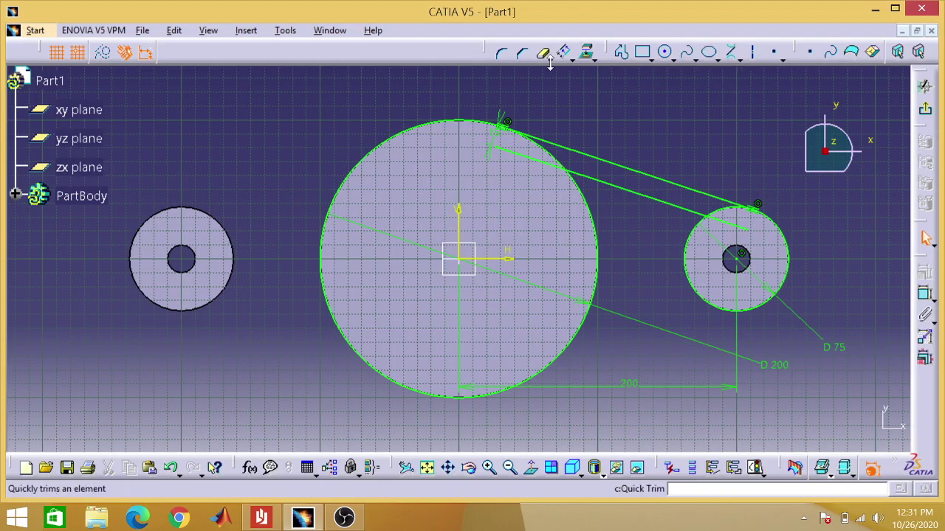
left_click(500, 59)
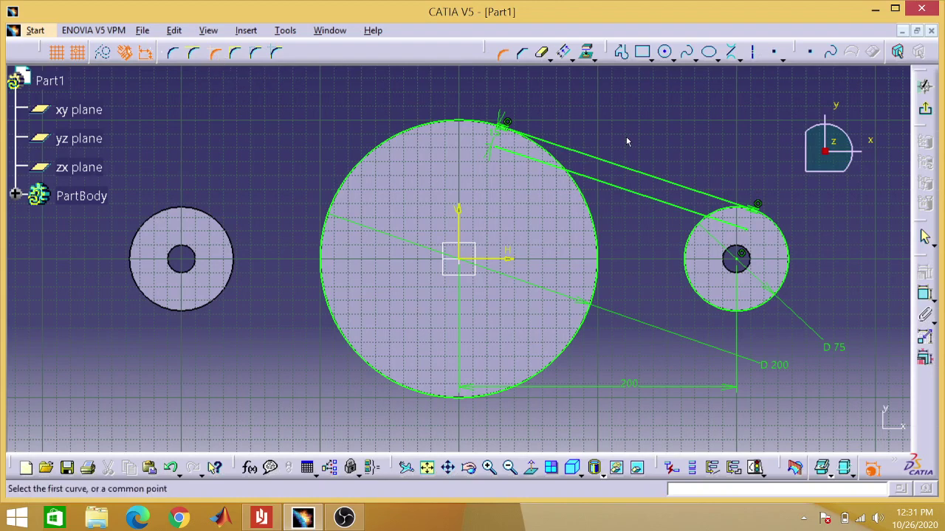
left_click(591, 182)
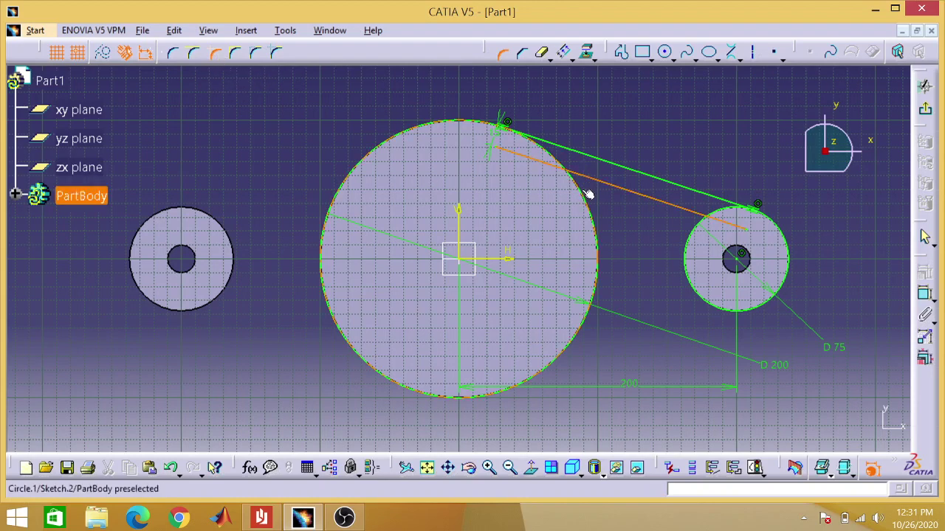
left_click(587, 194)
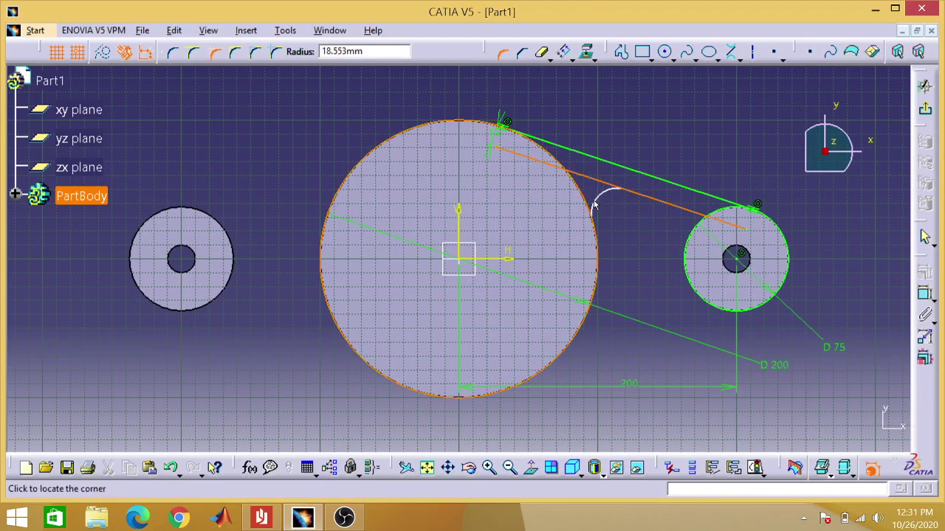
left_click(600, 206)
double_click(617, 210)
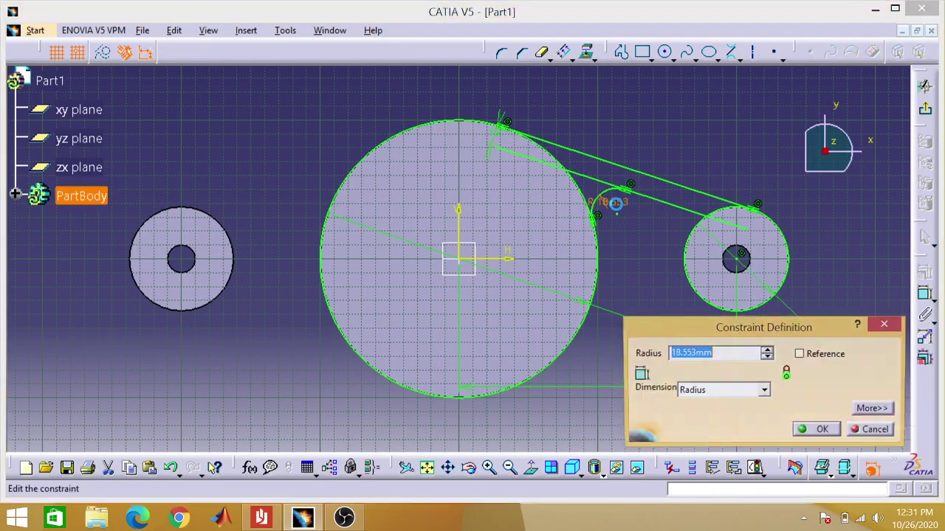
type("10")
key("Return")
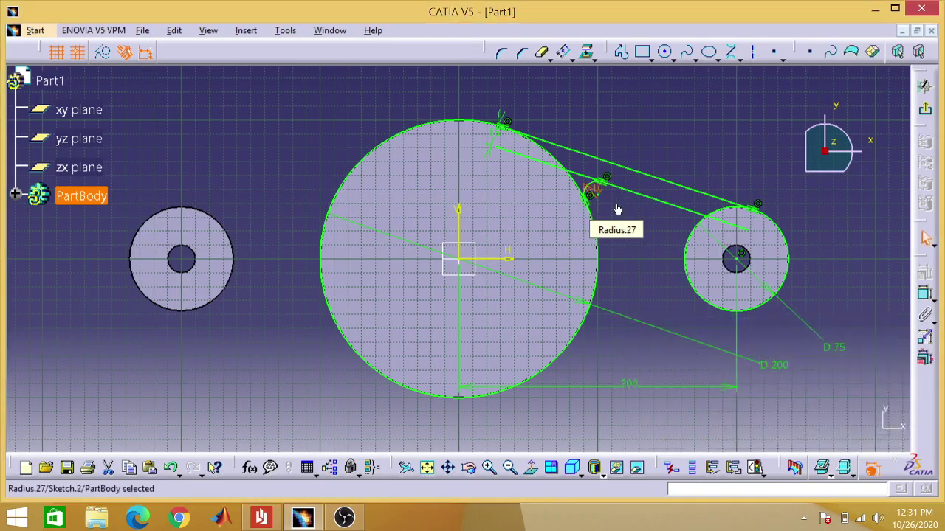
Add a 10 mm radius corner between the offset line and the 75 mm circle
left_click(503, 53)
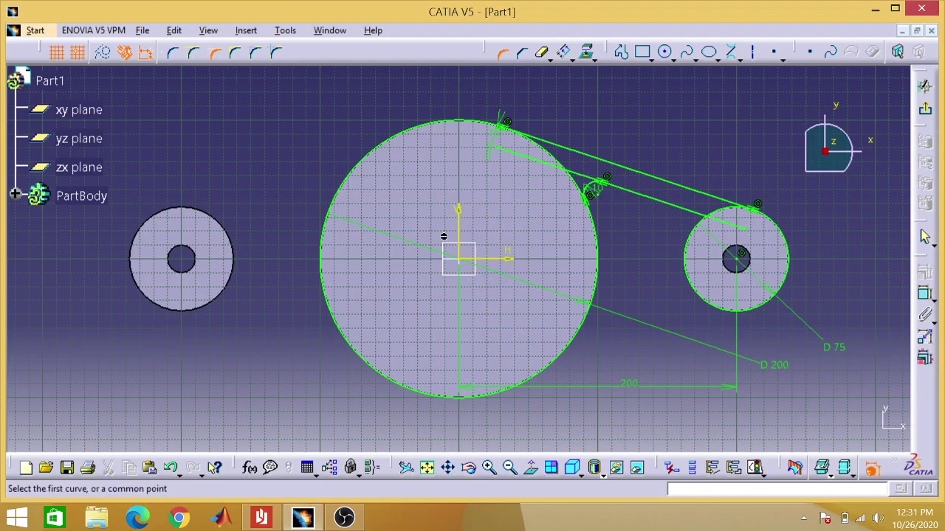
left_click(696, 213)
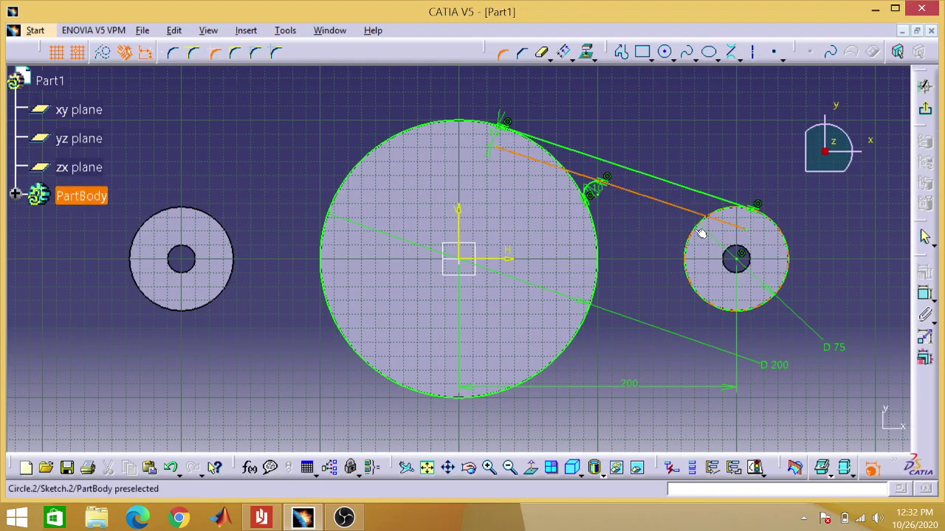
left_click(701, 234)
left_click(687, 215)
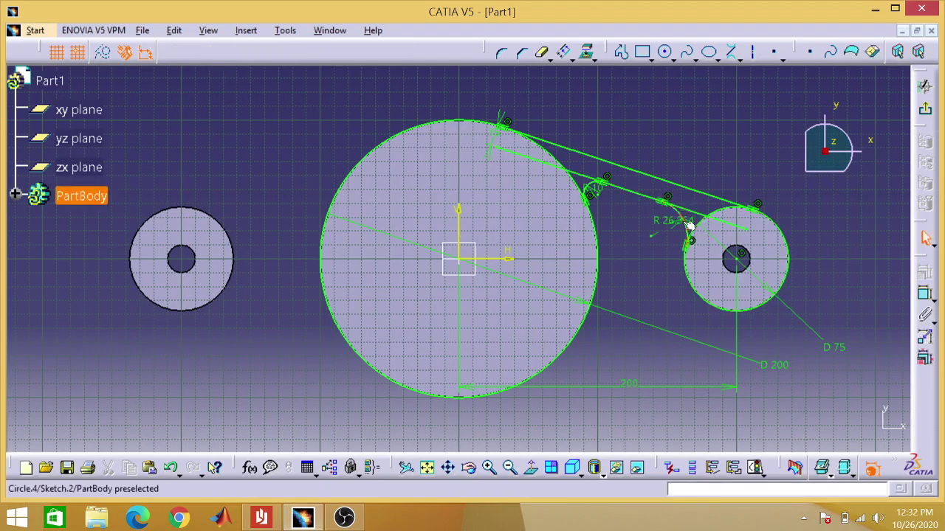
double_click(675, 223)
type("1")
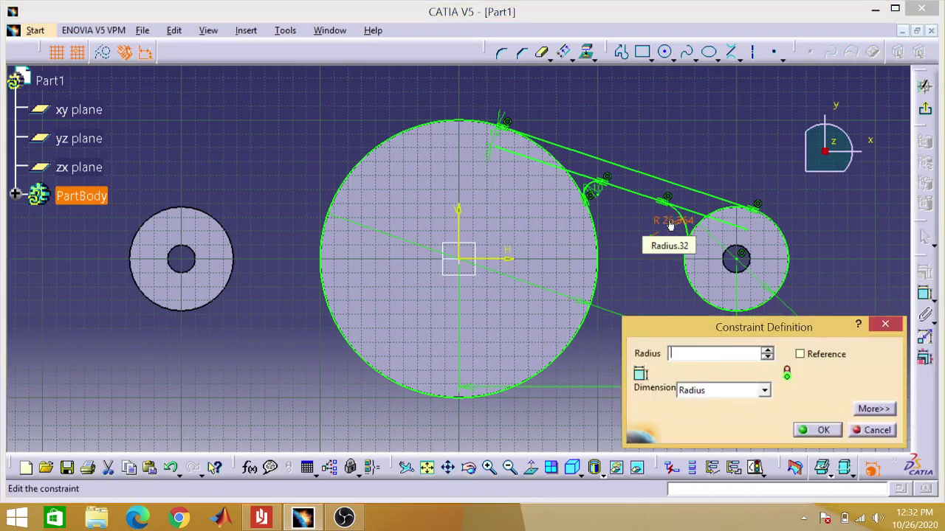
type("0")
key("Return")
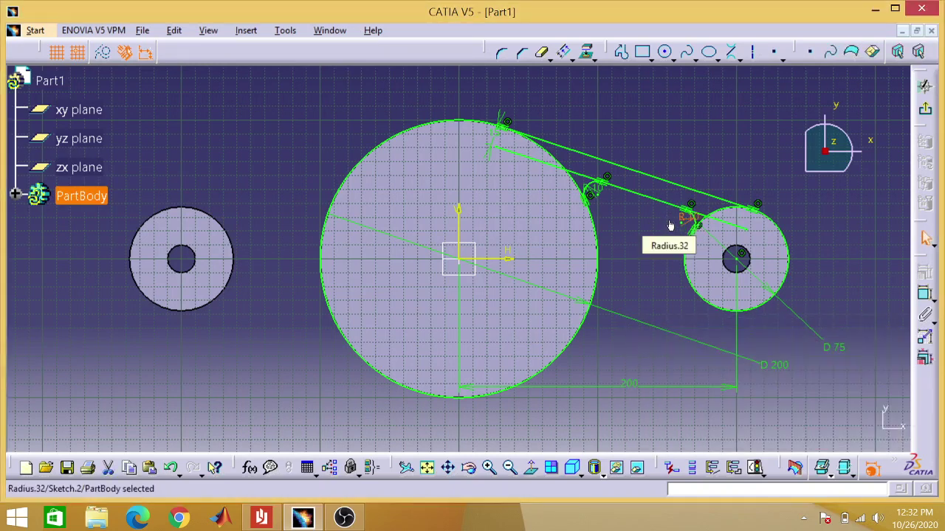
Quick-trim the end of the offset line that lies inside the 200 mm circle
left_click(542, 53)
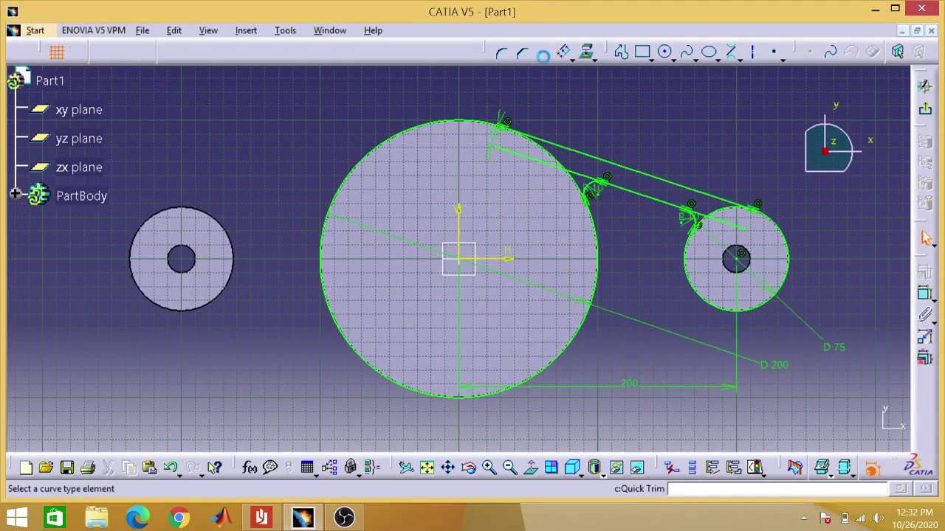
left_click(513, 157)
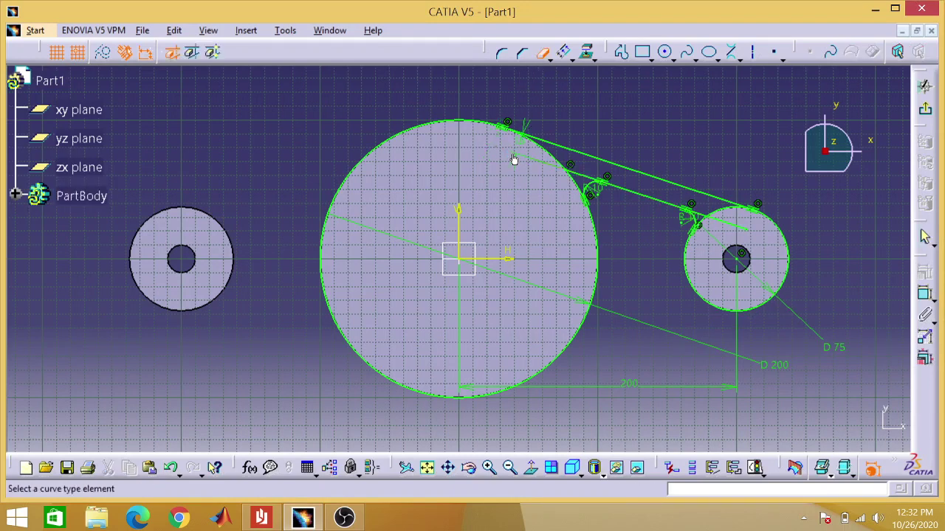
left_click(583, 190)
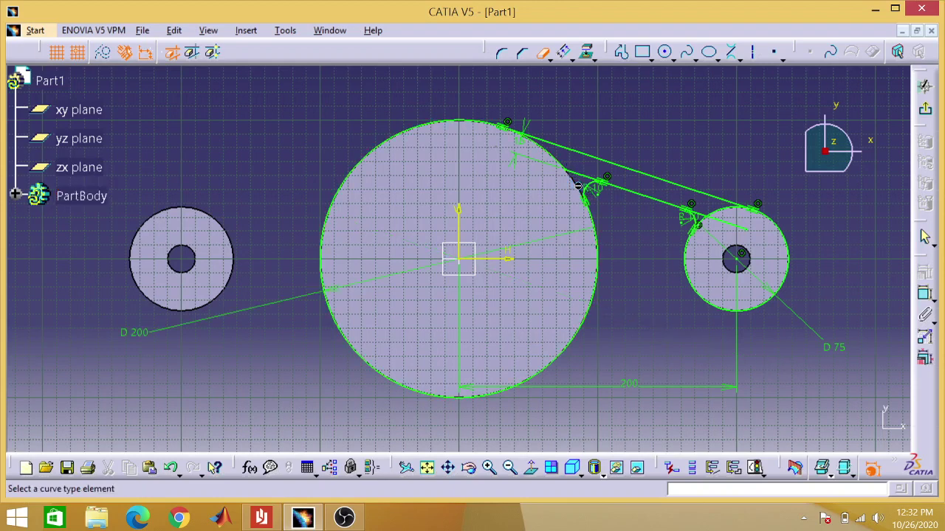
left_click(600, 275)
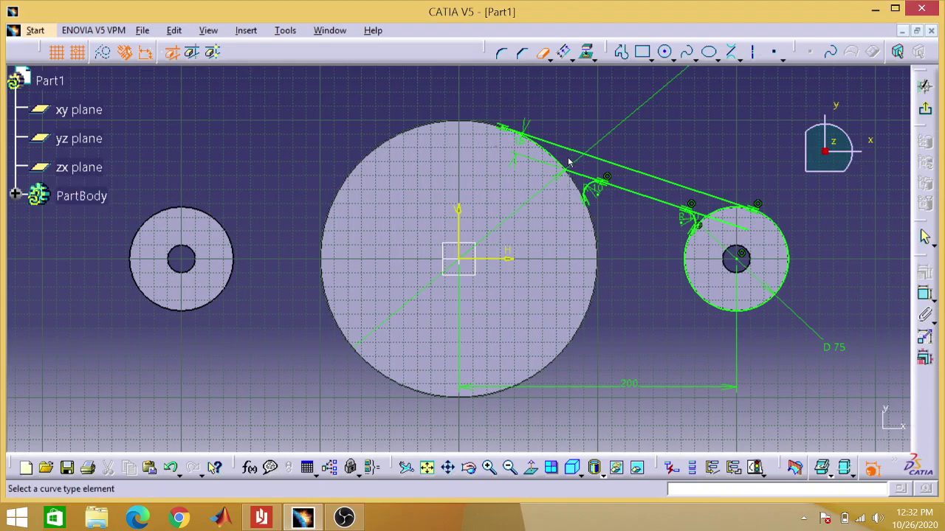
left_click(576, 180)
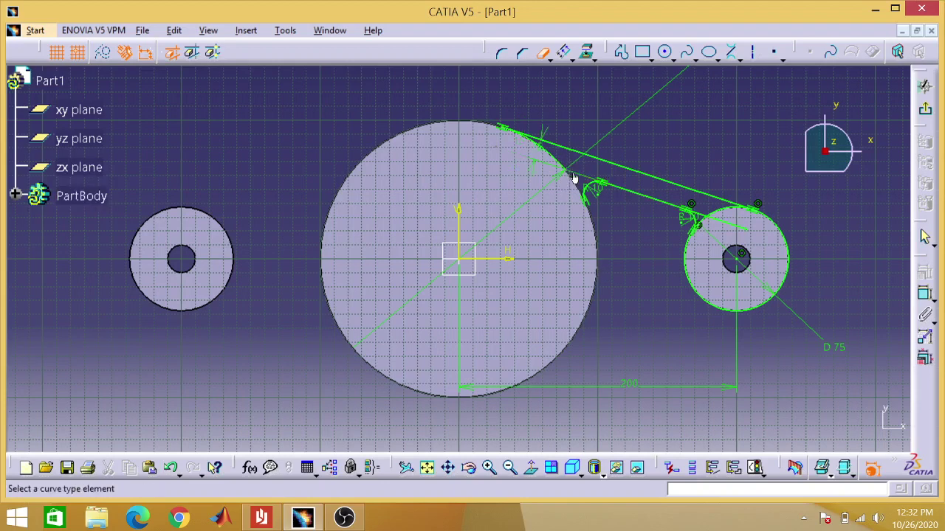
left_click(710, 216)
left_click(702, 299)
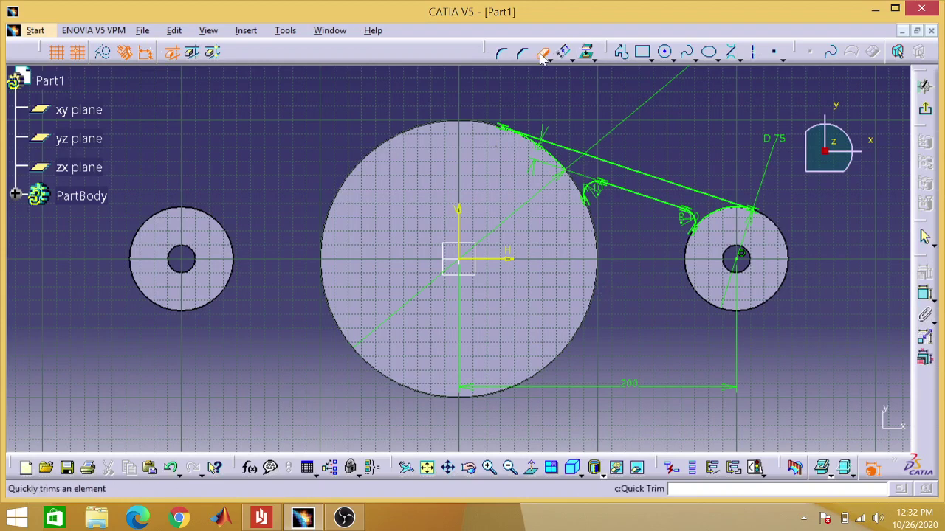
key("Escape")
key("ctrl+z")
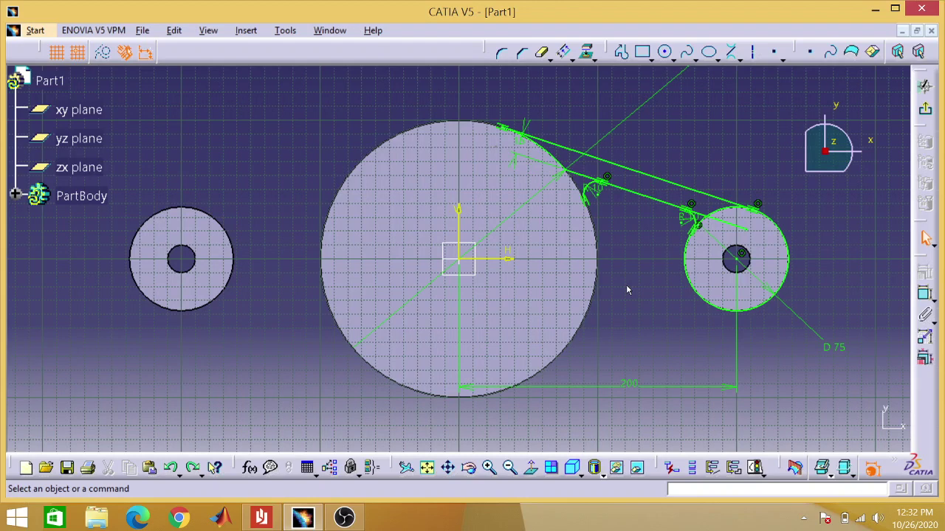
key("ctrl+z")
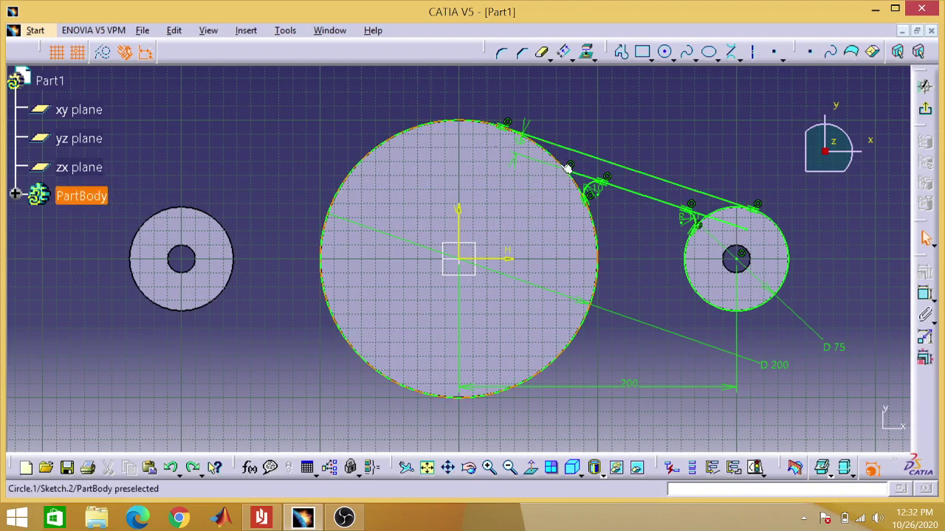
Quick-trim the excess arcs of the 200 mm and 75 mm circles and the offset line's leftover ends, keeping only the closed arm outline
left_click(544, 53)
left_click(448, 124)
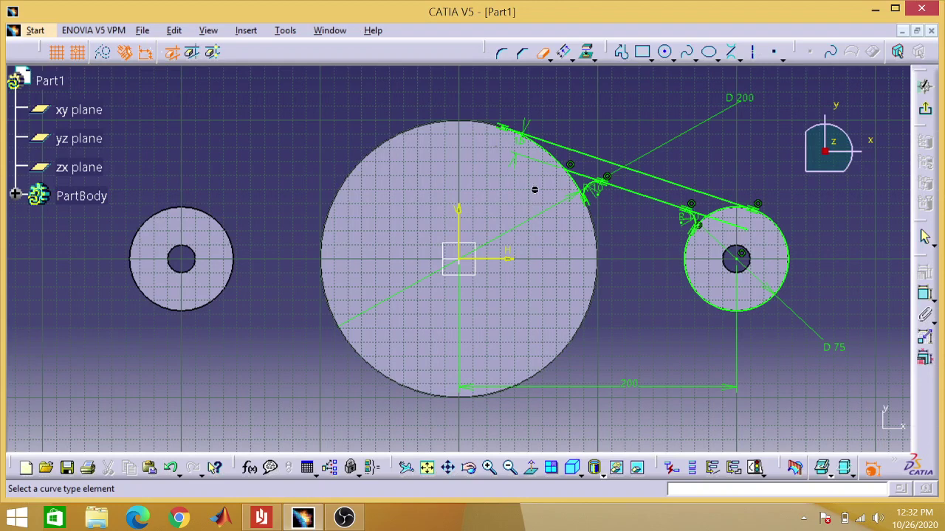
left_click(583, 182)
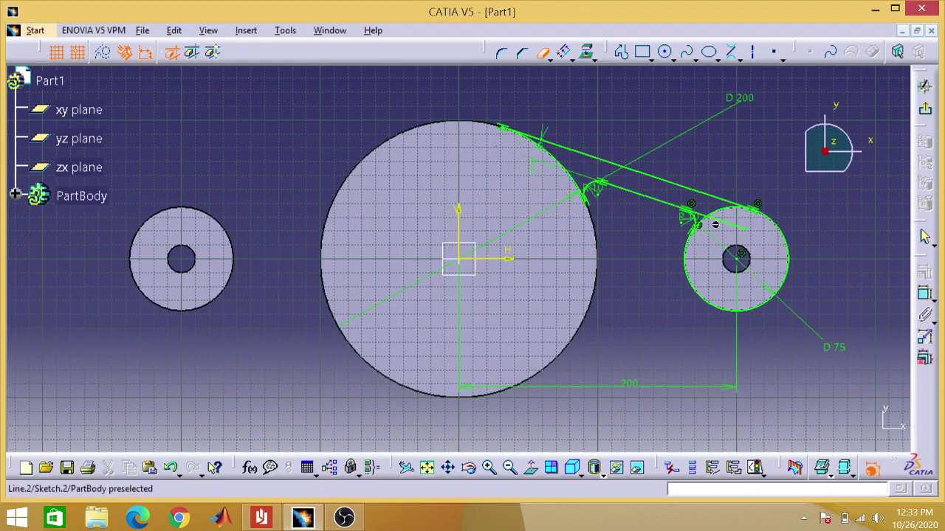
left_click(682, 261)
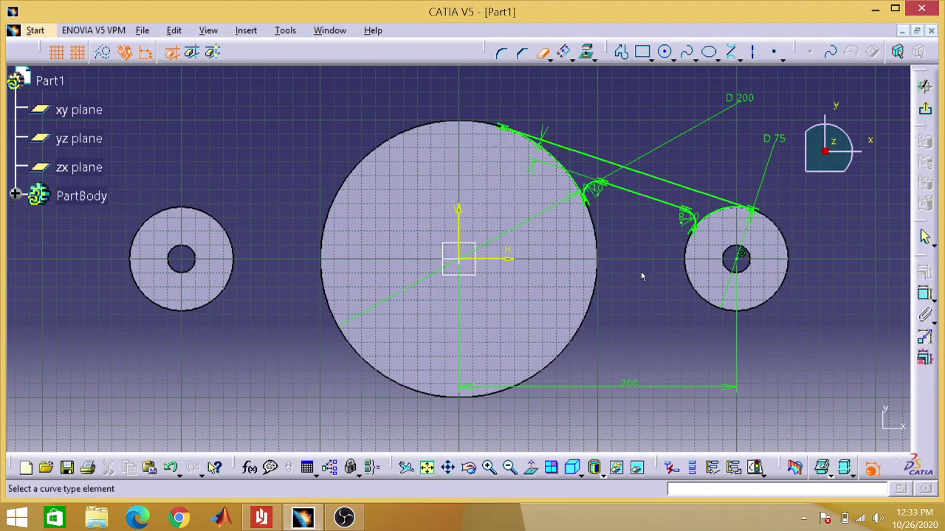
left_click(544, 59)
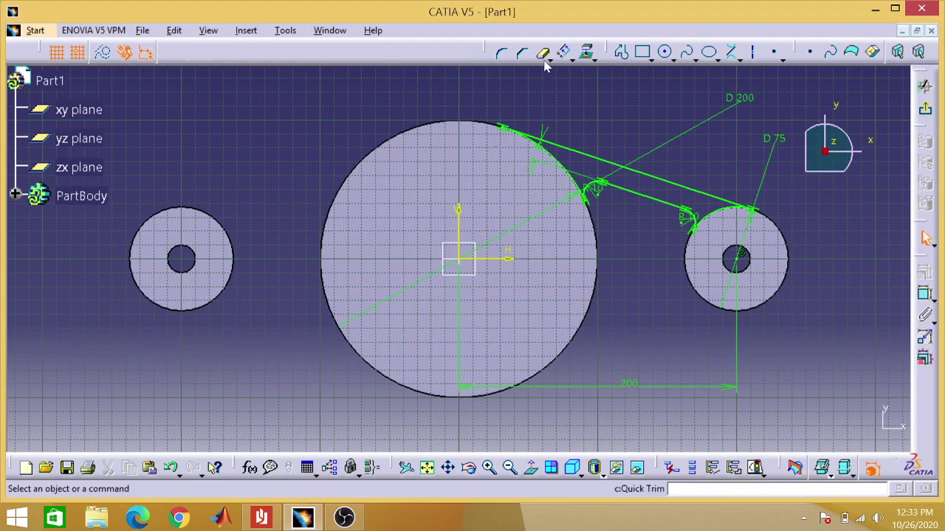
Exit the sketch and pad the arm profile with a 30 mm length and mirrored extent
left_click(927, 111)
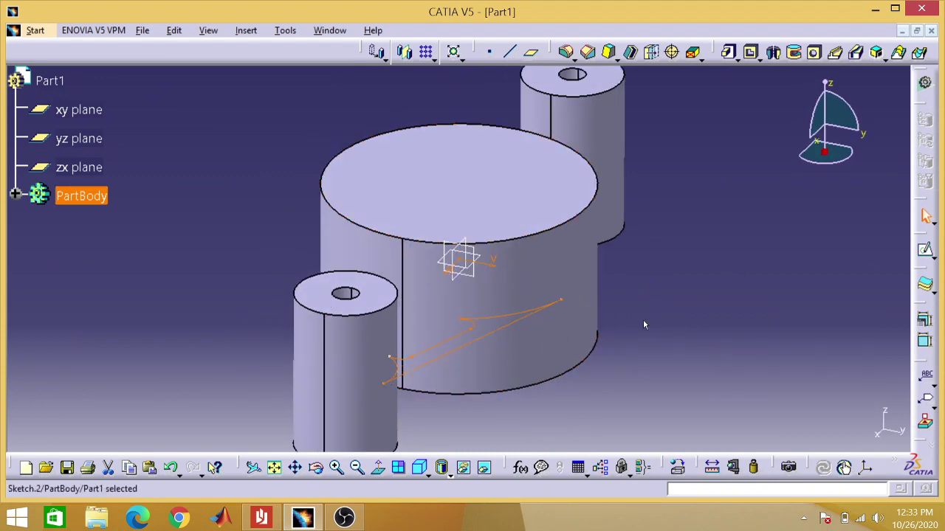
left_click(731, 59)
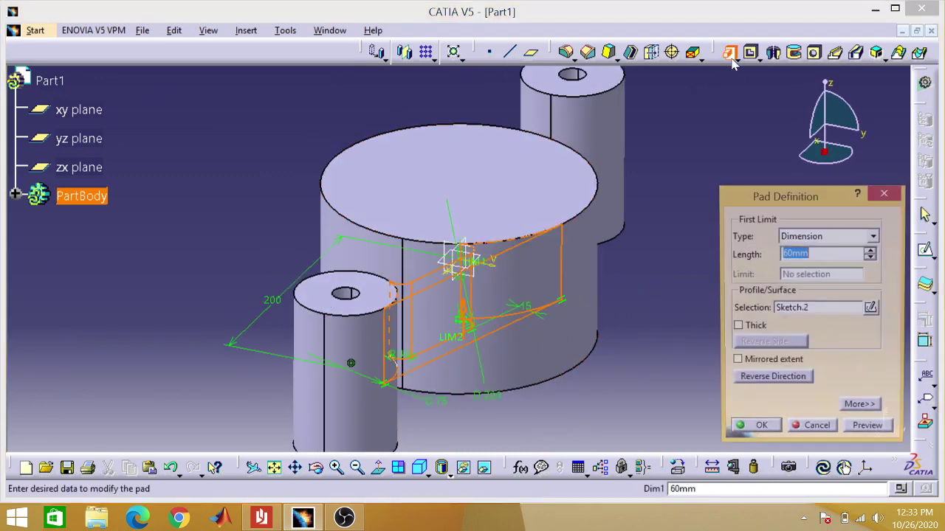
left_click(789, 254)
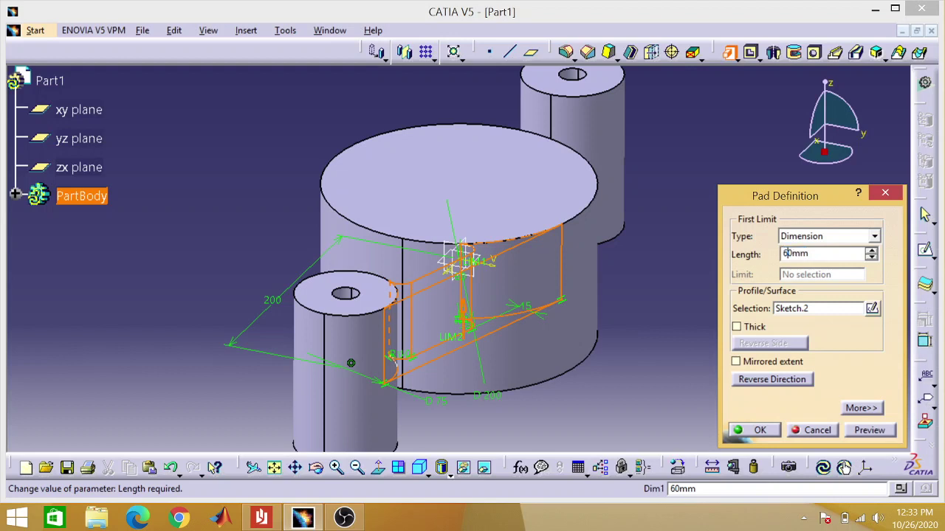
key("BackSpace")
type("3")
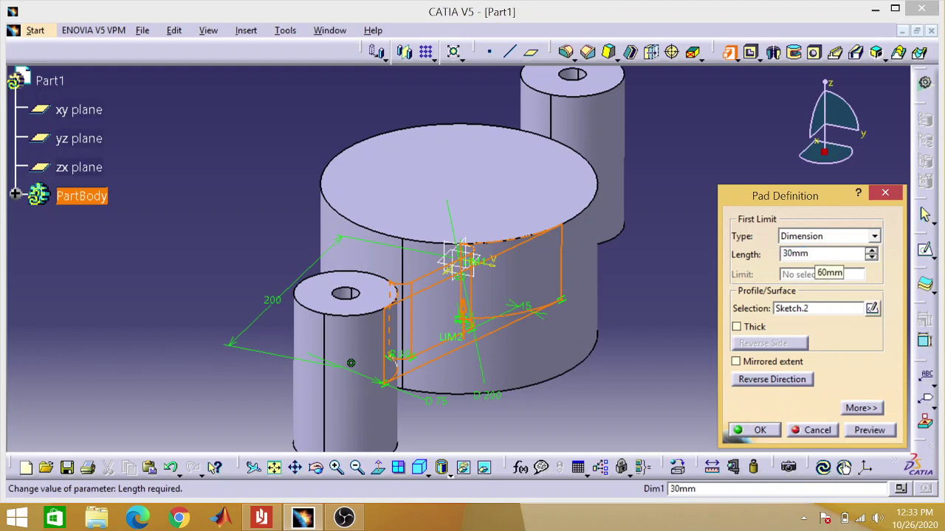
left_click(735, 360)
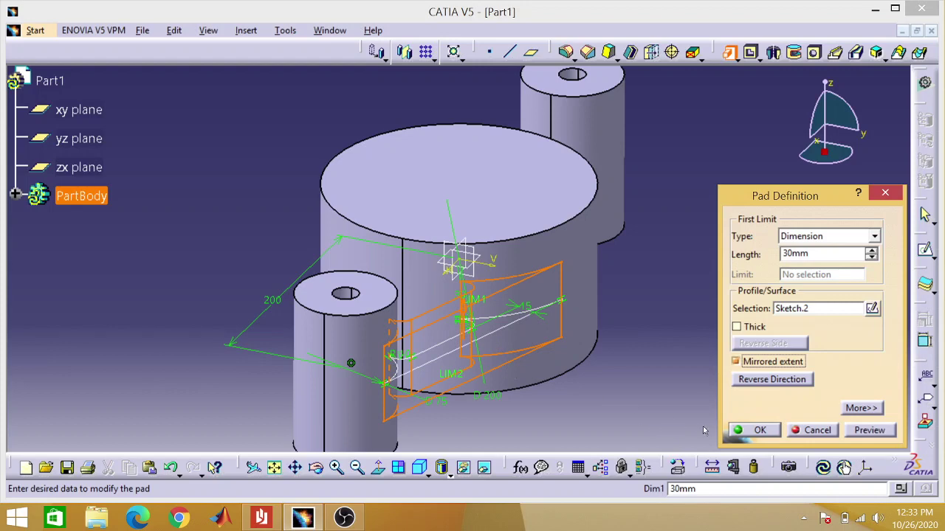
left_click(742, 432)
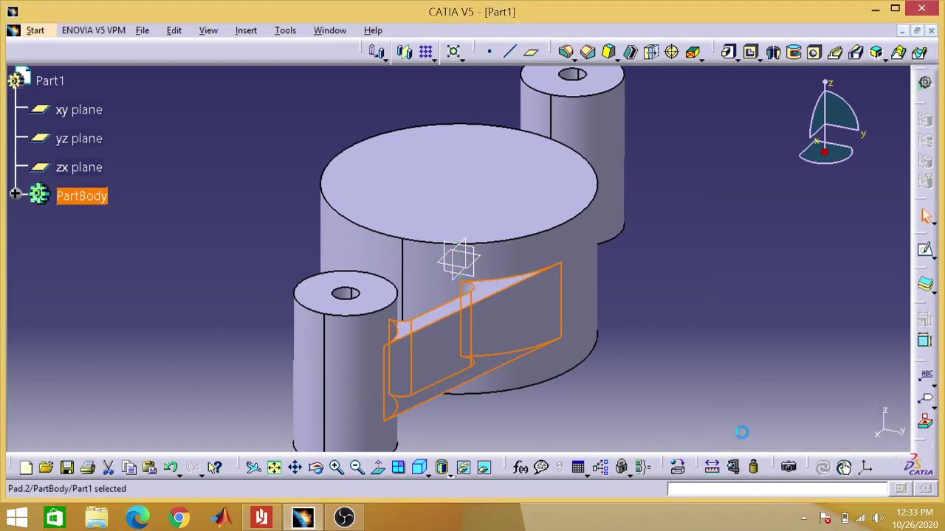
Open the sketch of the connecting arm pad for editing
left_click(692, 328)
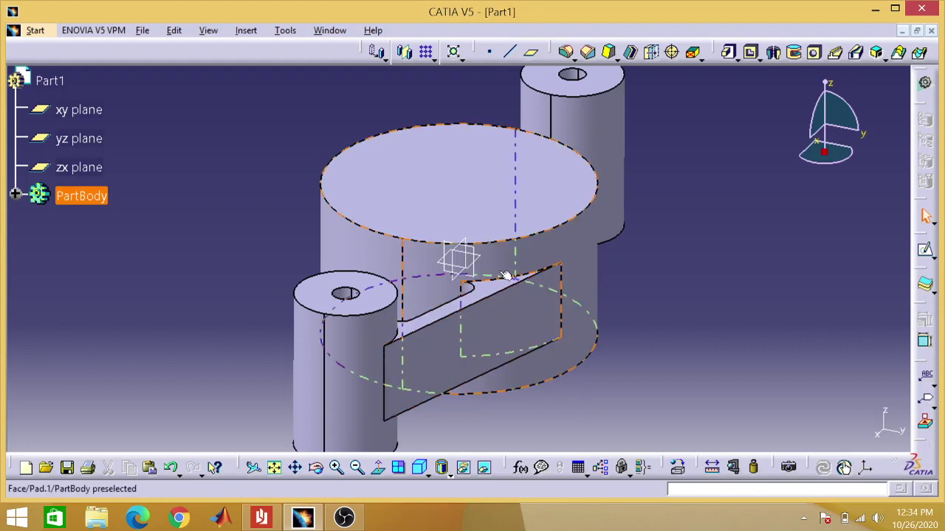
left_click(521, 118)
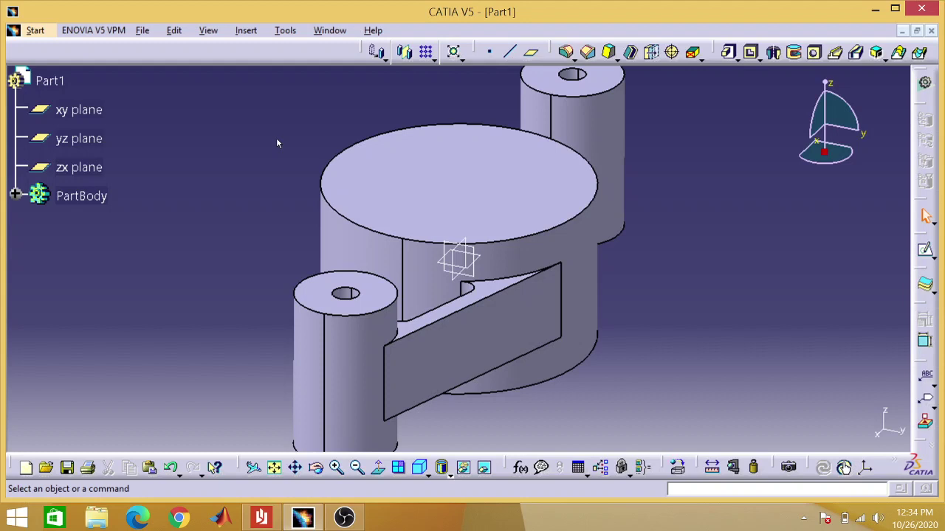
left_click(15, 194)
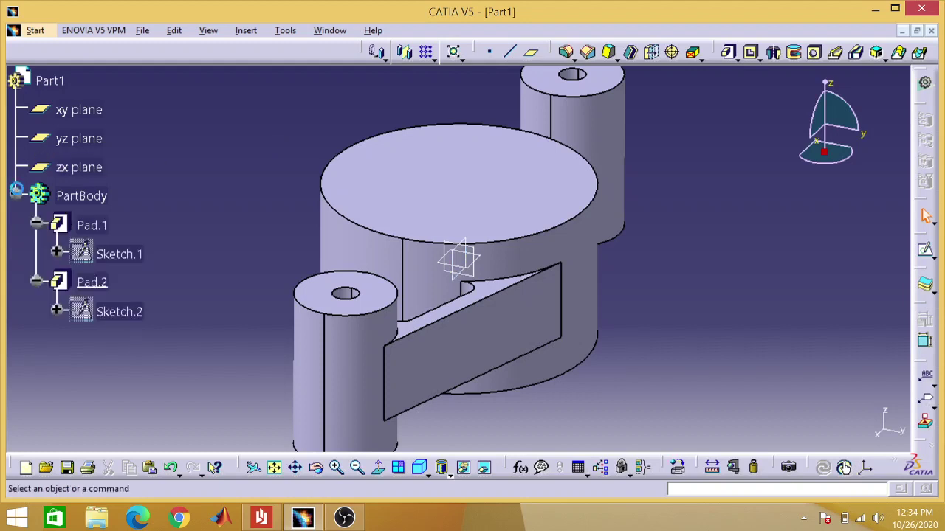
double_click(120, 317)
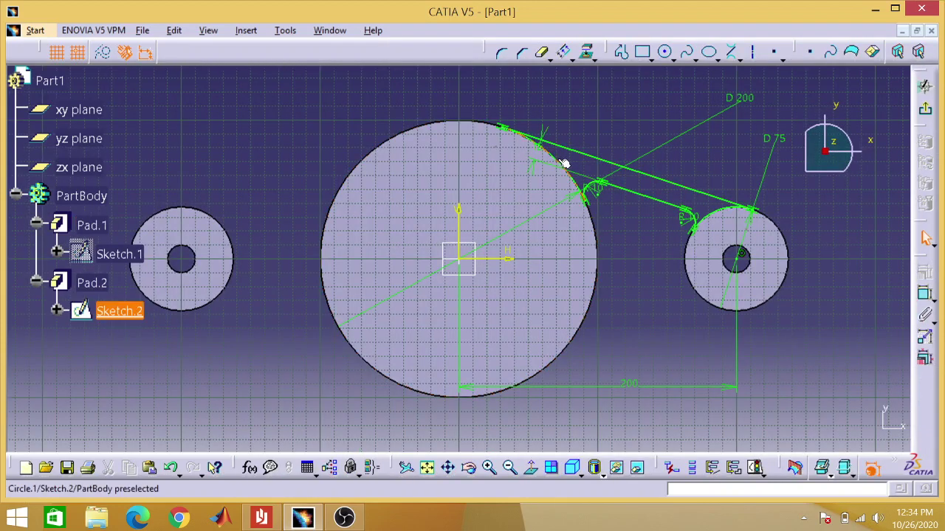
Mirror the closed arm outline, including its corners and arcs, about the sketch's vertical axis
left_click(585, 156)
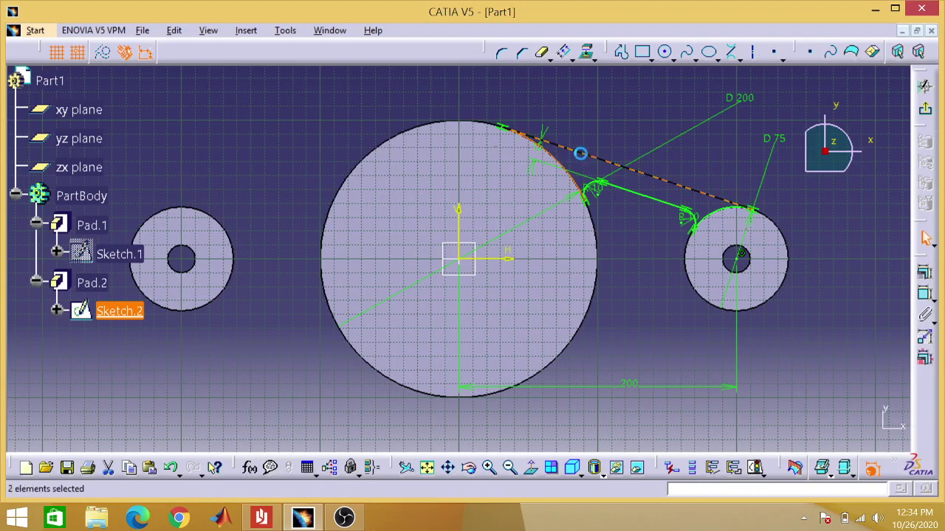
left_click(616, 188, "ctrl")
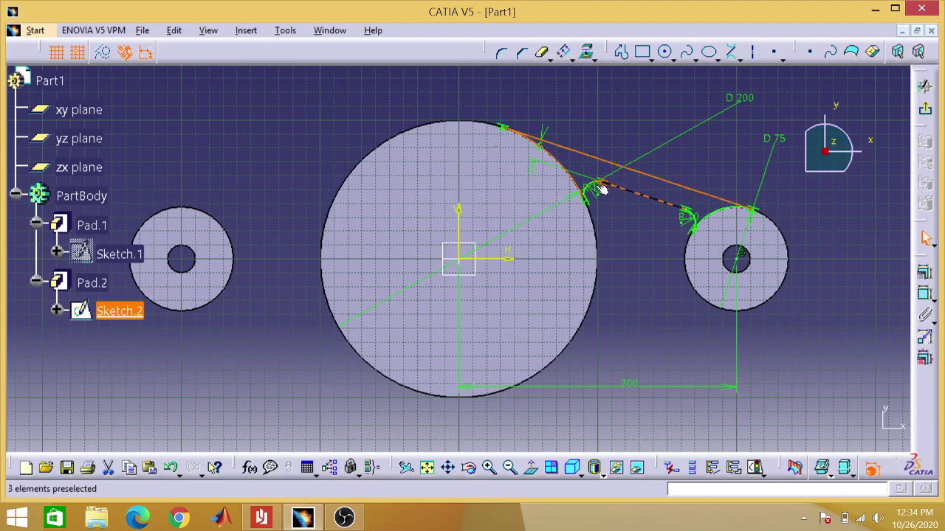
left_click(596, 185, "ctrl")
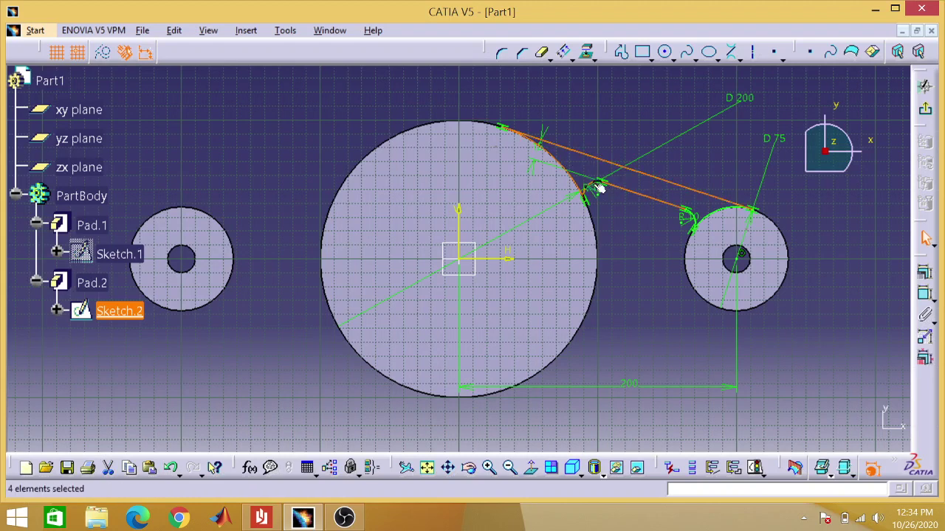
left_click(690, 216, "ctrl")
left_click(708, 214, "ctrl")
left_click(567, 58)
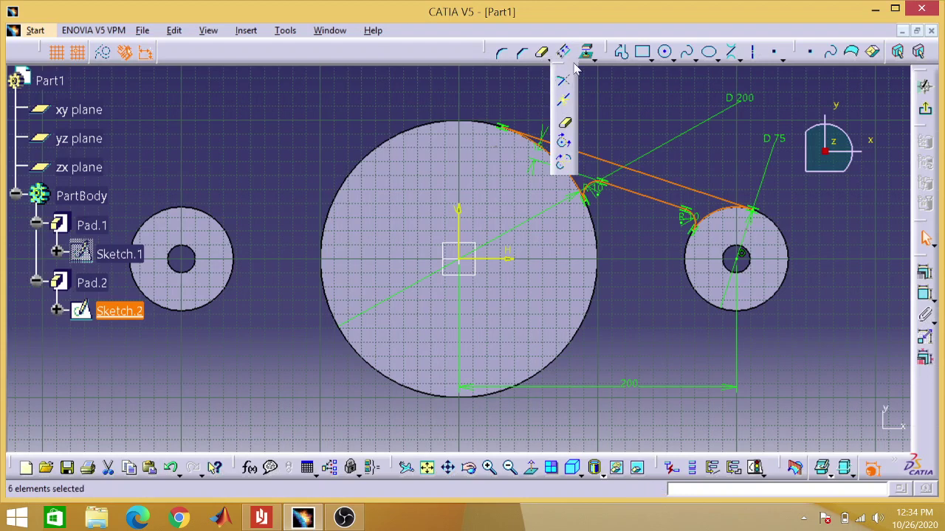
left_click(575, 62)
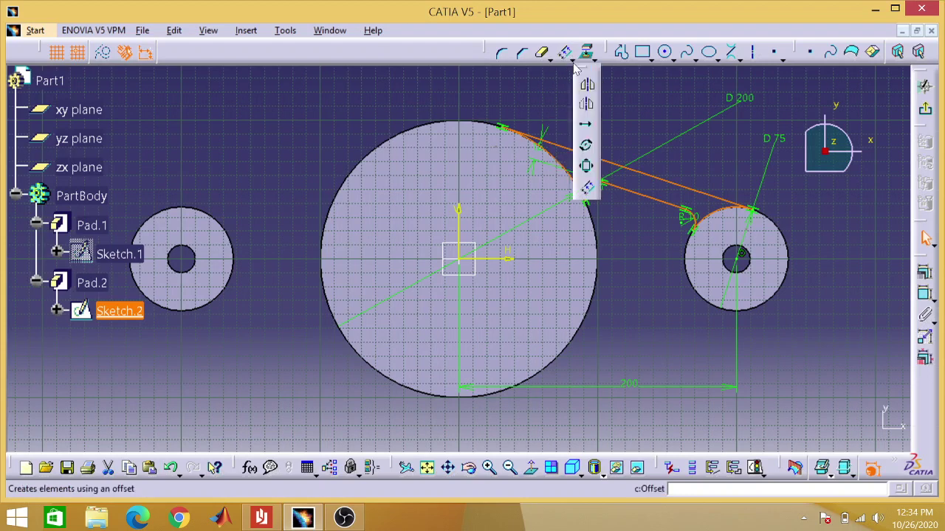
left_click(588, 86)
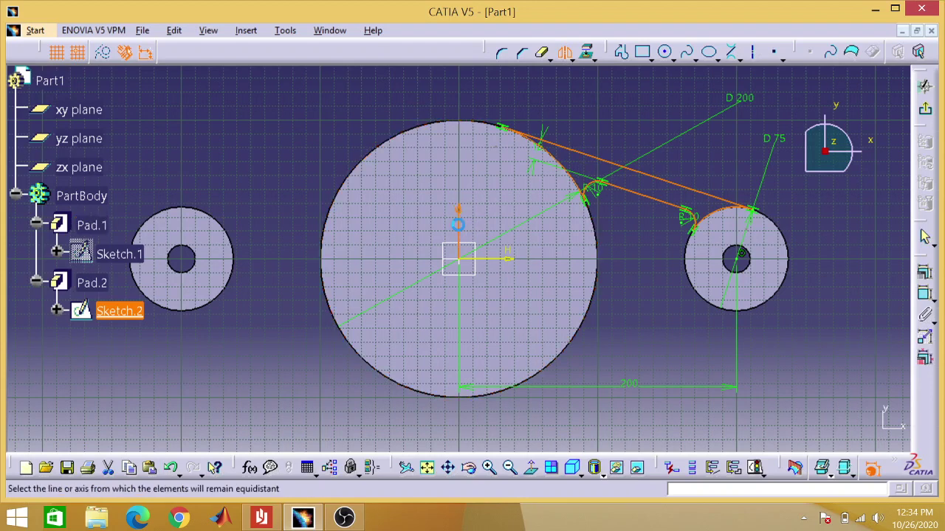
left_click(461, 226)
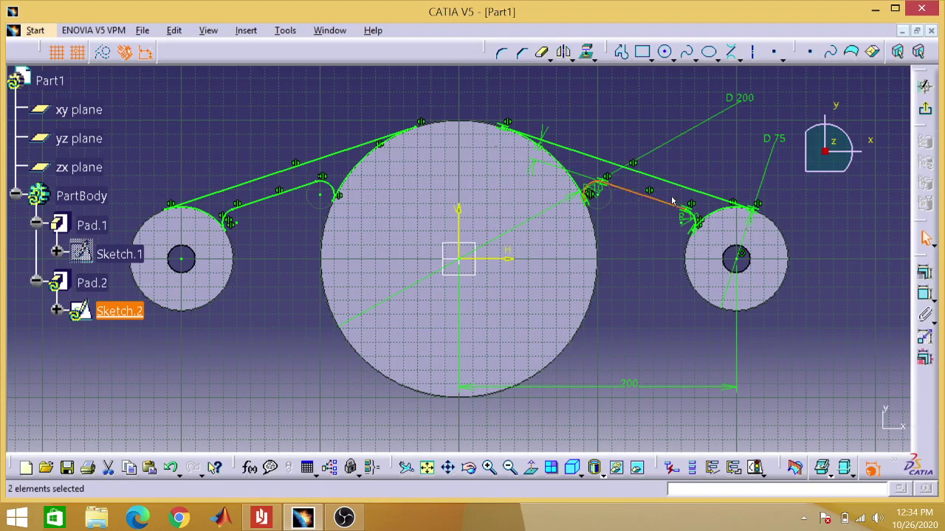
Mirror the original upper-right arm outline about the sketch's horizontal axis
left_click(692, 204)
left_click(700, 191, "ctrl")
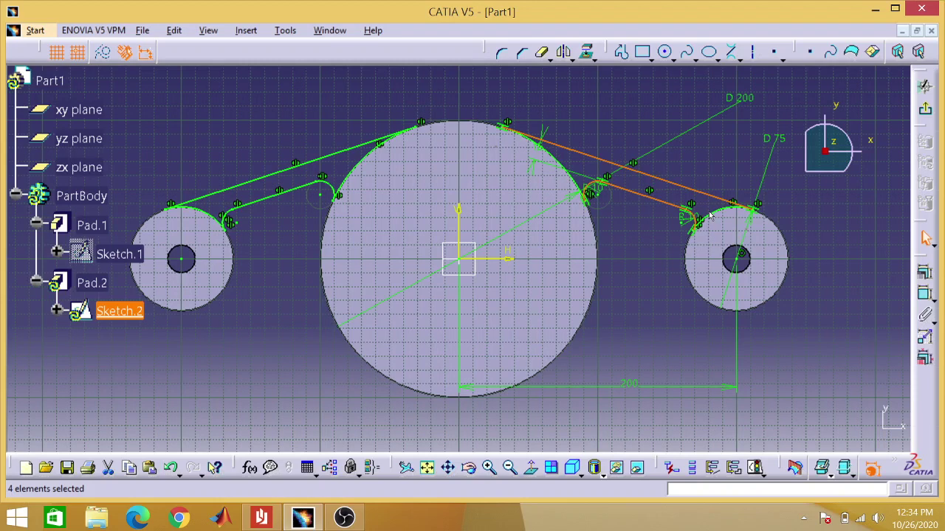
left_click(713, 212, "ctrl")
left_click(563, 159, "ctrl")
left_click(563, 52)
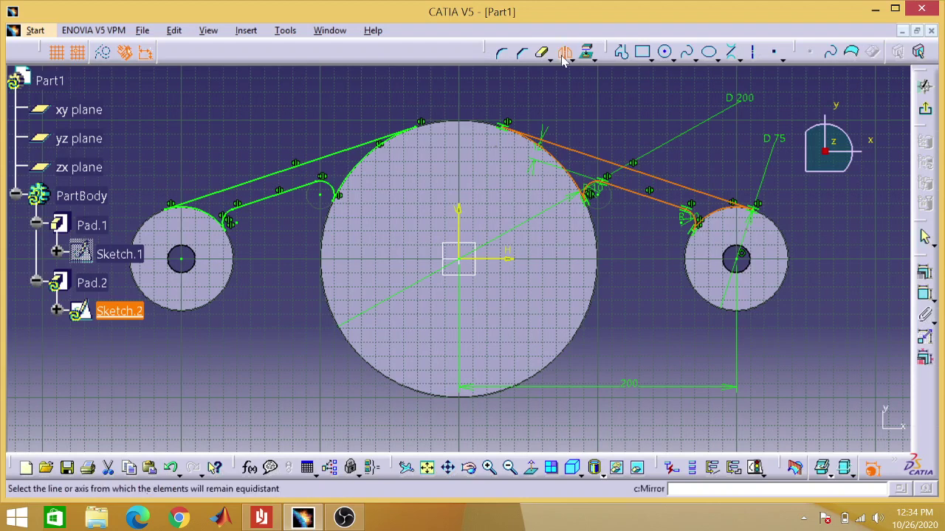
left_click(499, 259)
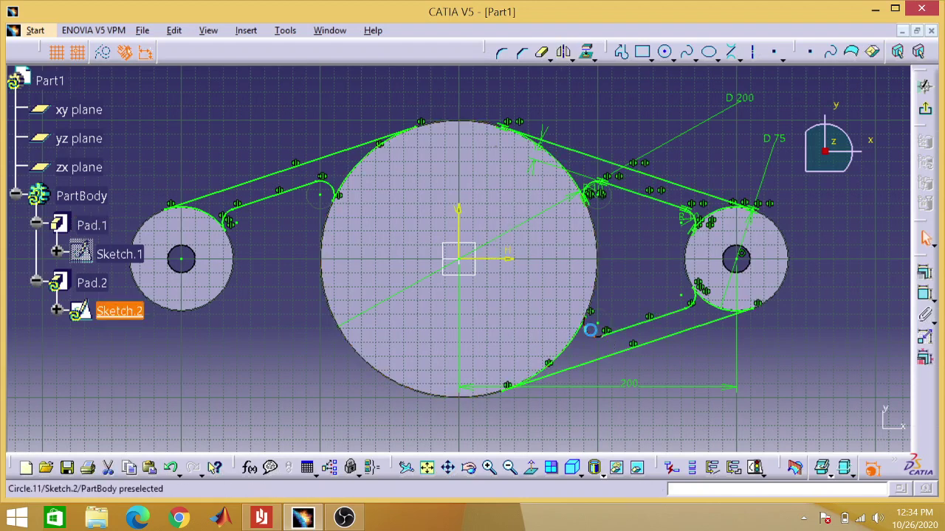
Mirror the lower-right arm outline about the sketch's vertical axis to complete the fourth arm
left_click(629, 328)
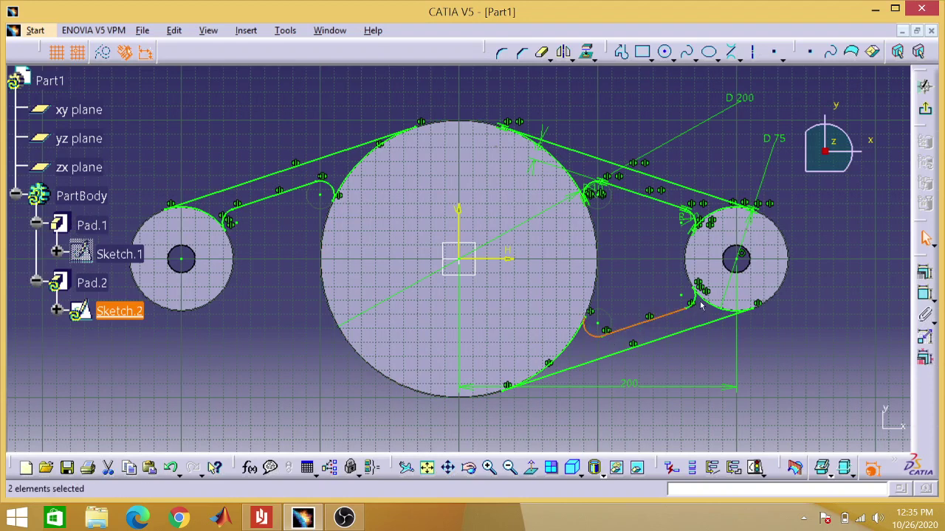
left_click(709, 304, "ctrl")
left_click(701, 330, "ctrl")
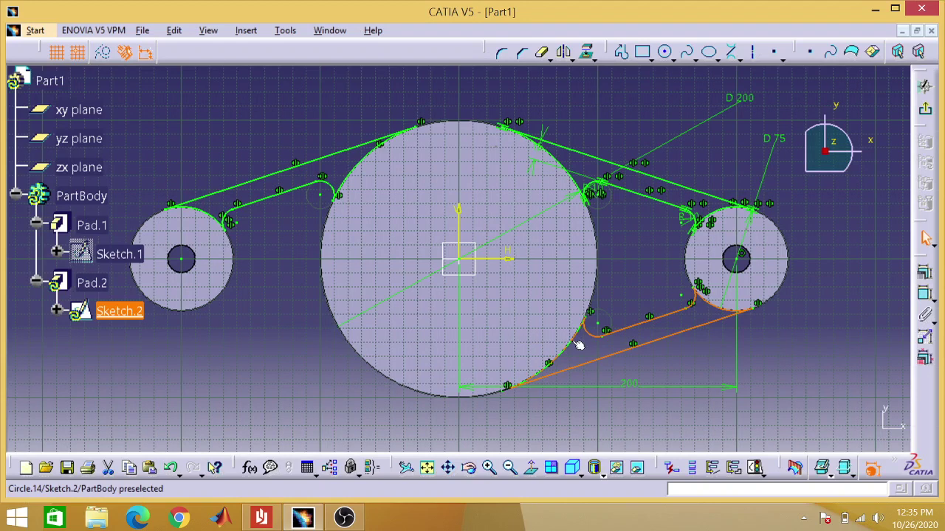
left_click(577, 345, "ctrl")
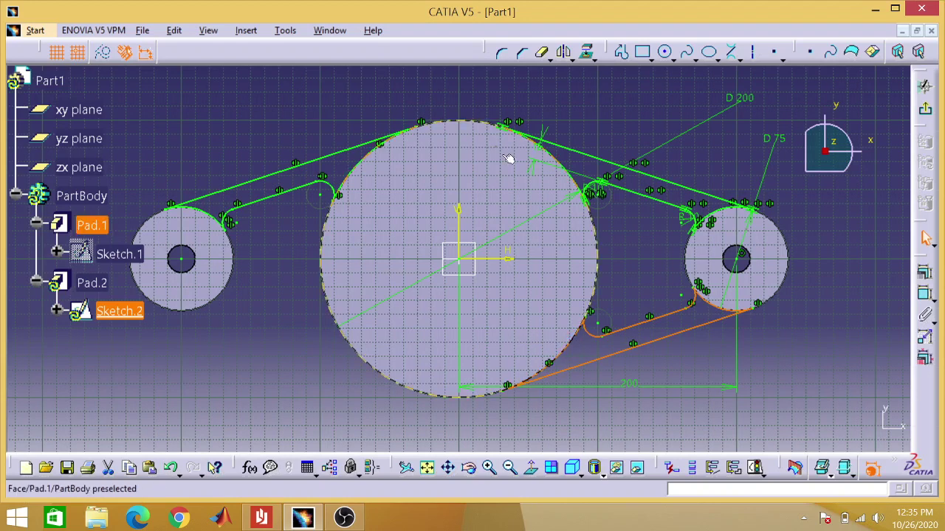
left_click(564, 51)
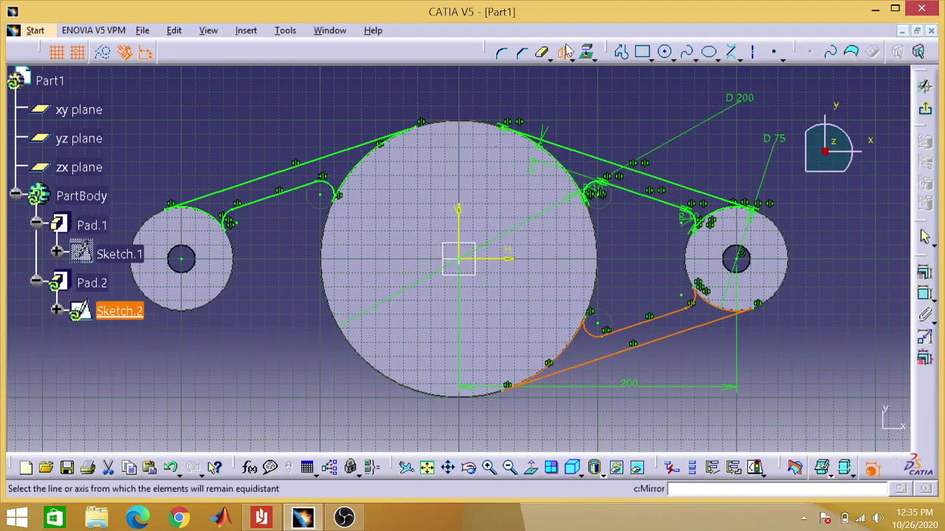
left_click(463, 221)
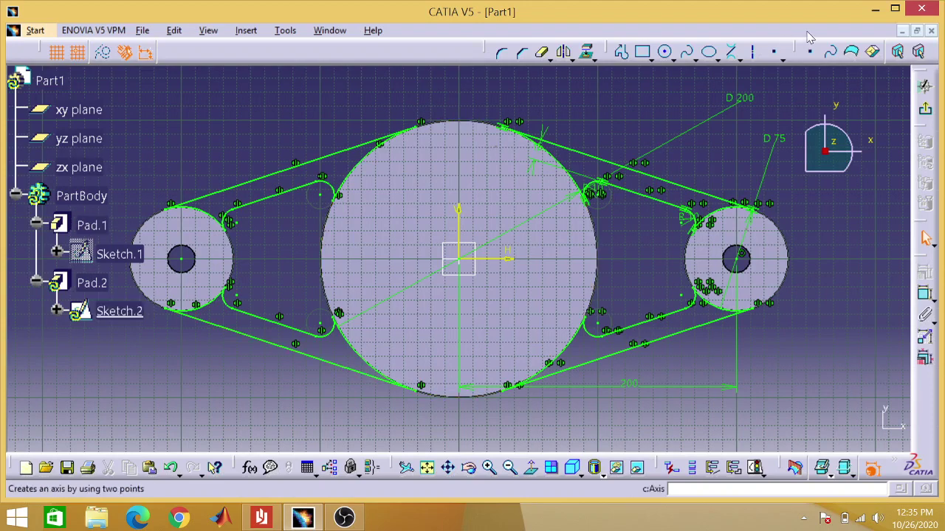
Exit the sketch to update the pad with all four arms, and inspect the bracket from another angle
left_click(926, 111)
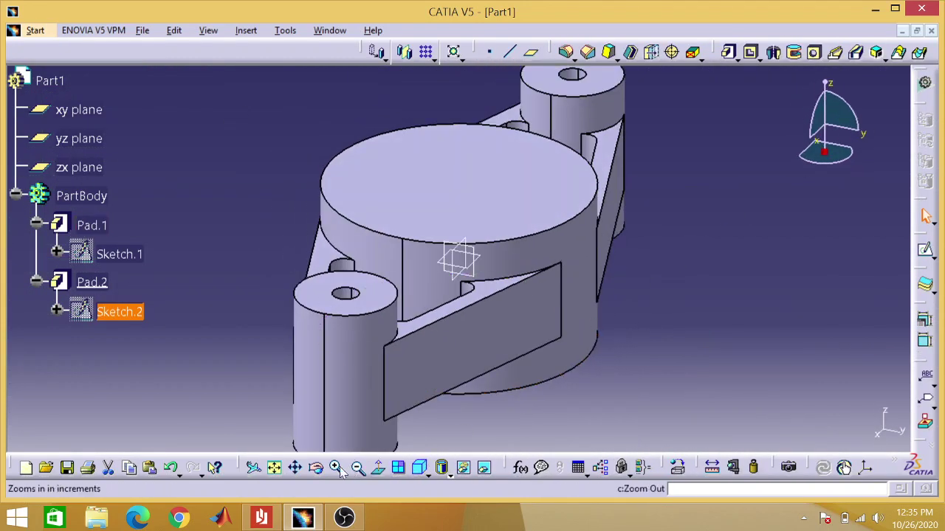
left_click(316, 467)
mouse_move(706, 224)
left_mouse_down()
mouse_move(556, 386)
mouse_move(569, 384)
mouse_move(594, 347)
mouse_move(622, 268)
mouse_move(463, 349)
mouse_move(687, 317)
mouse_move(580, 247)
mouse_move(528, 377)
mouse_move(578, 303)
mouse_move(660, 290)
mouse_move(527, 317)
mouse_move(565, 310)
left_mouse_up()
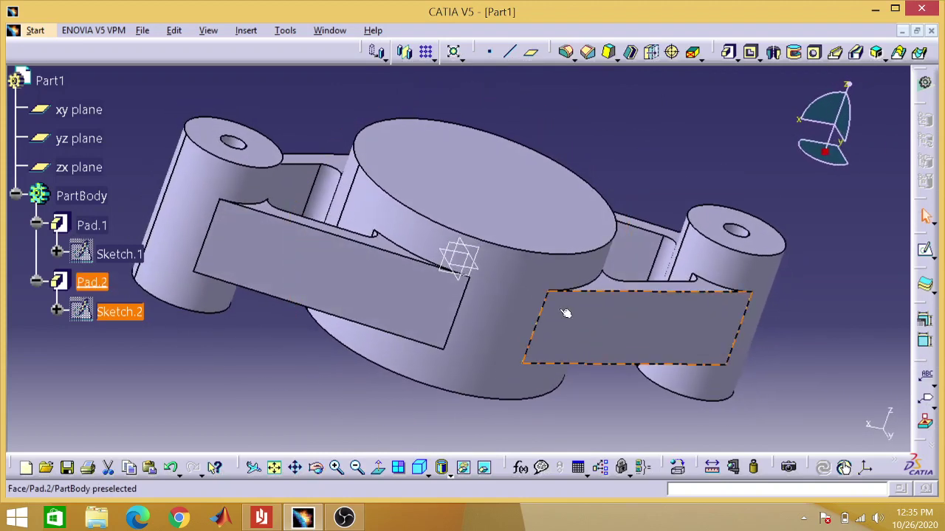
left_click(373, 394)
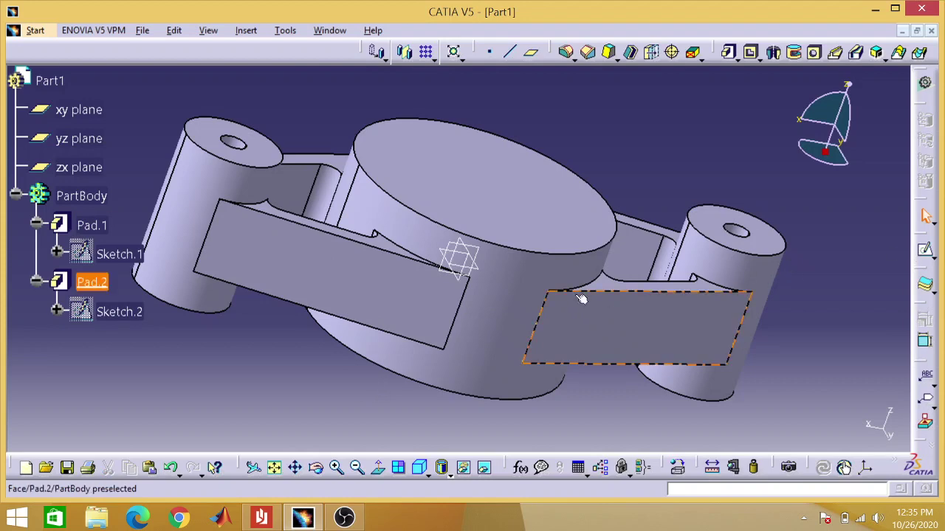
Start a sketch on the xy plane and draw a circle about 161 mm in diameter centred on the origin
left_click(67, 123)
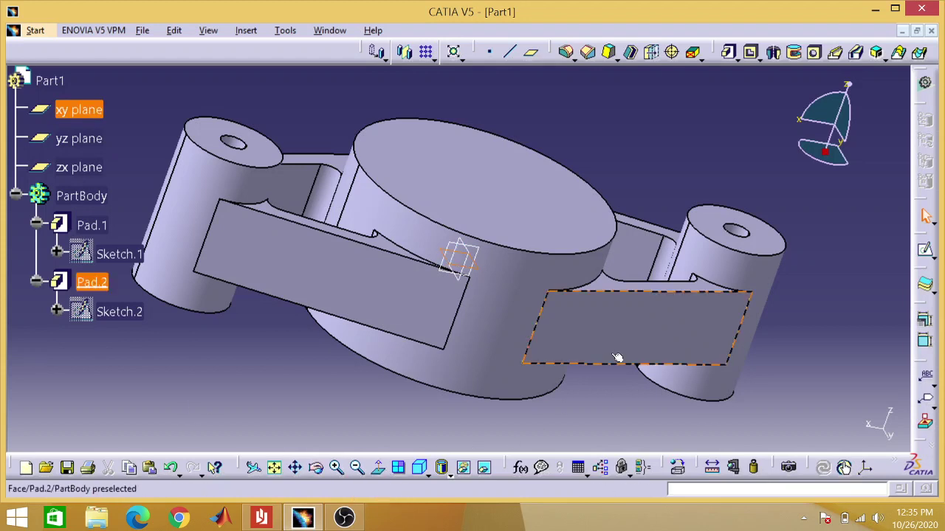
left_click(926, 252)
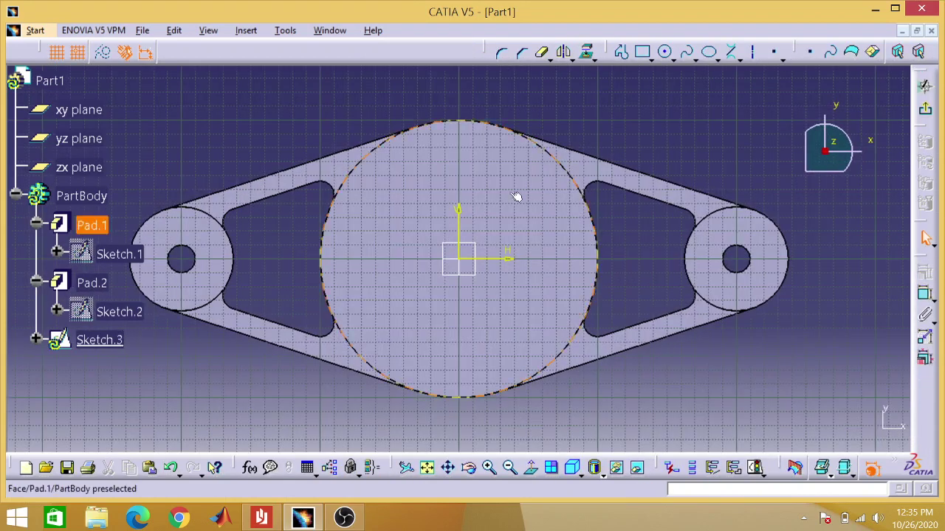
left_click(666, 53)
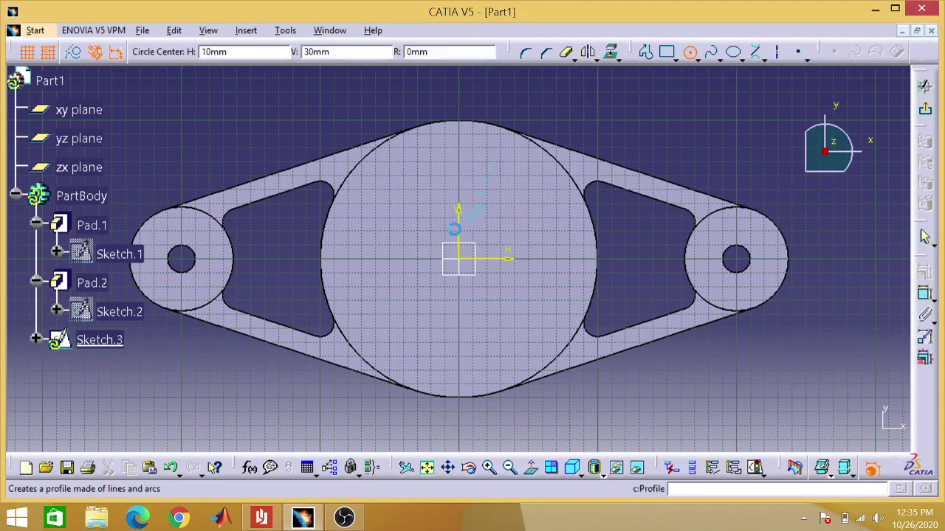
left_click(467, 264)
left_click(473, 145)
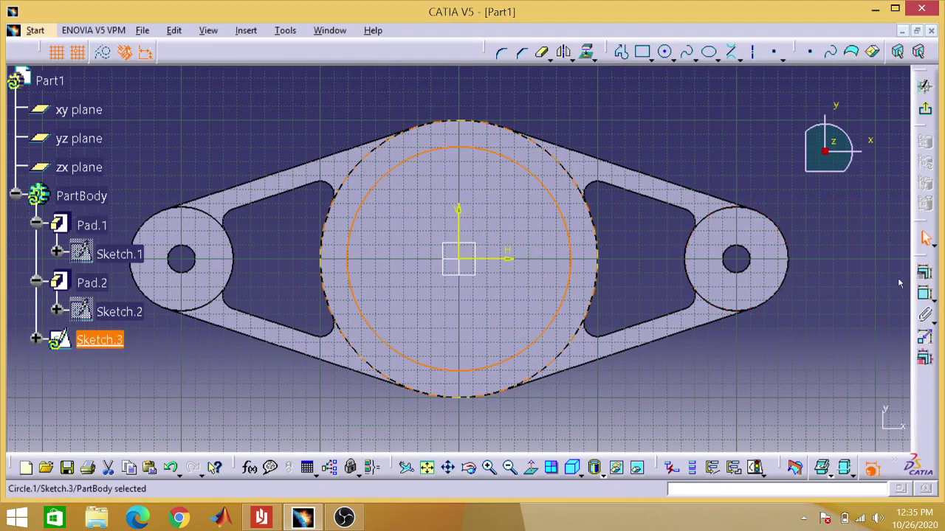
Dimension the central circle's diameter and set it to 200 mm
left_click(924, 272)
left_click(765, 389)
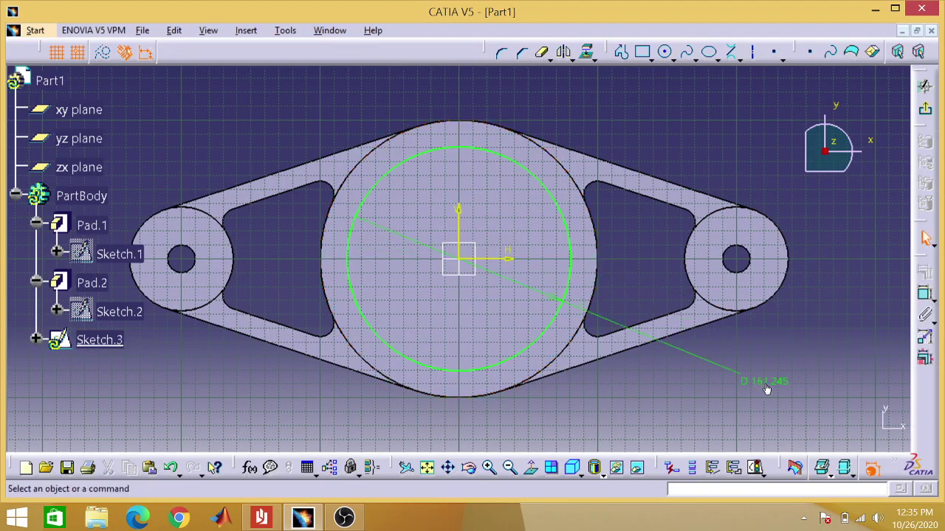
double_click(767, 385)
key("BackSpace")
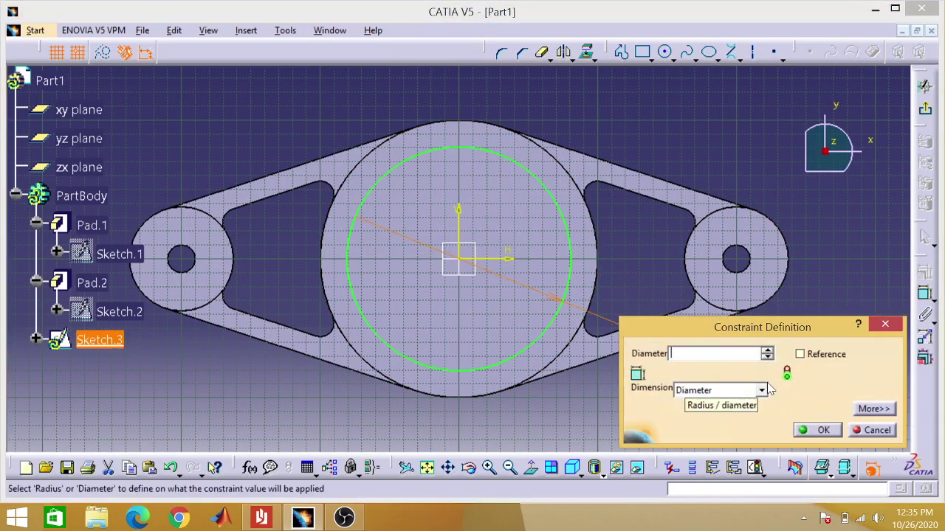
type("60")
key("Return")
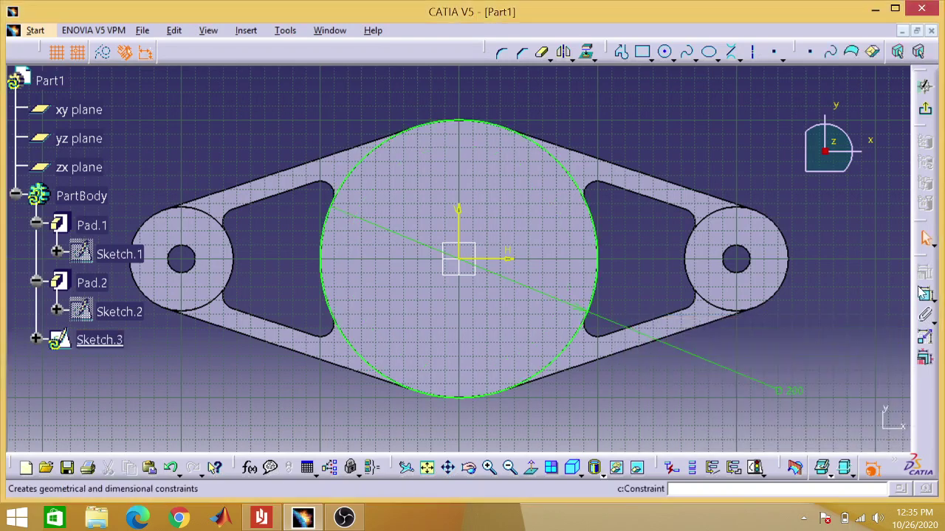
Draw a circle centred on the right cylinder's hole and dimension its diameter to 75 mm
left_click(664, 52)
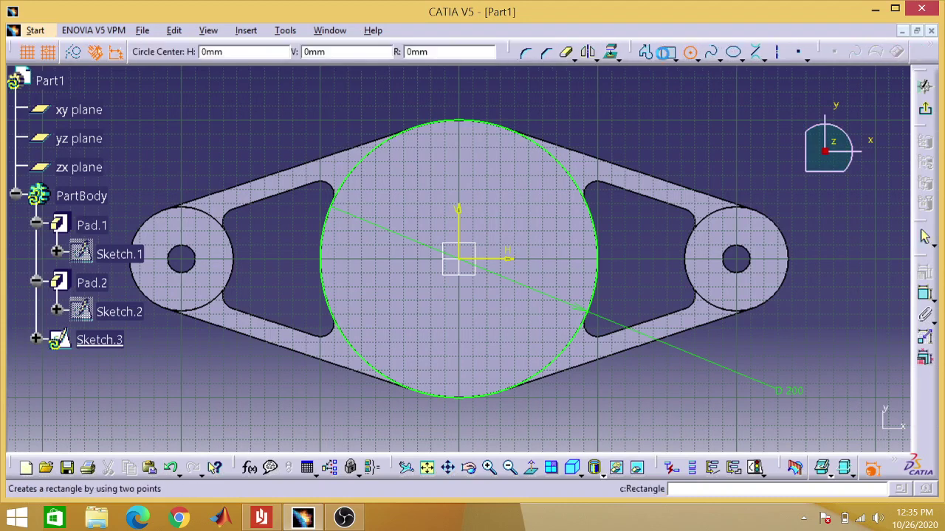
left_click(736, 258)
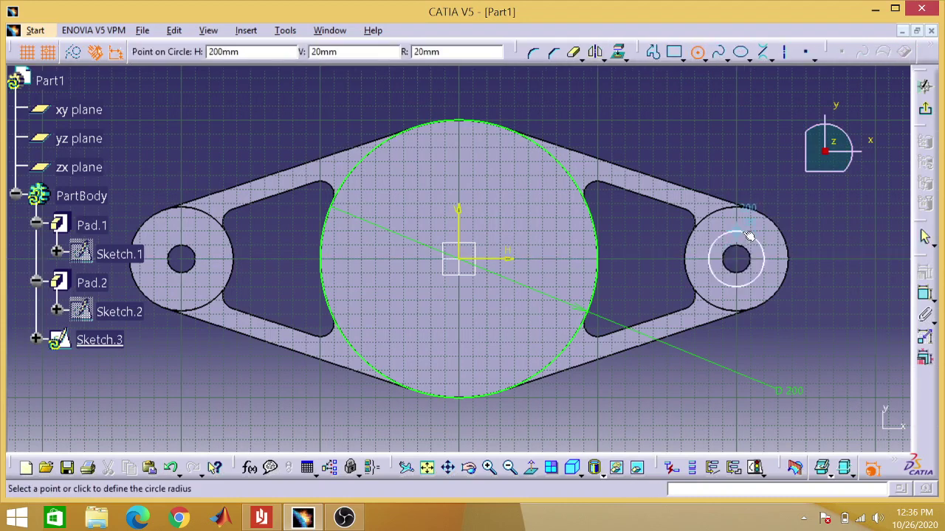
left_click(749, 236)
left_click(926, 293)
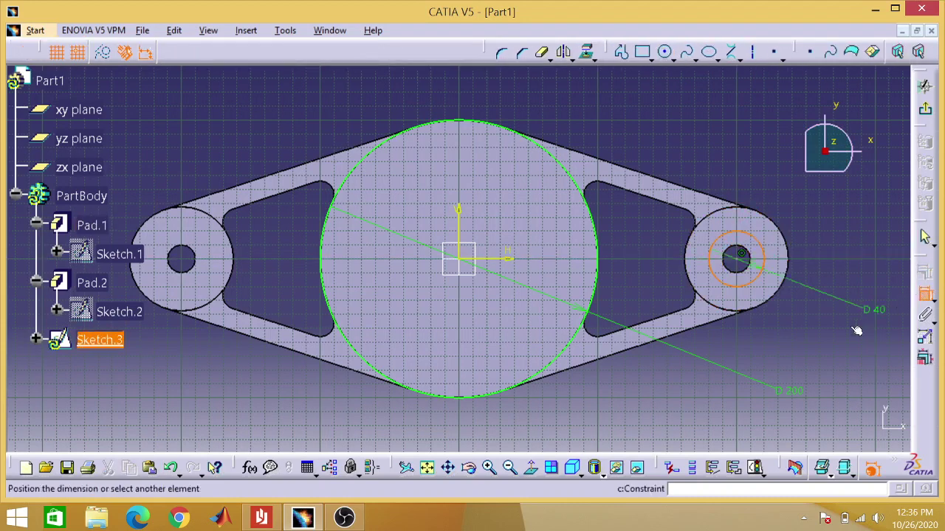
left_click(823, 347)
double_click(825, 347)
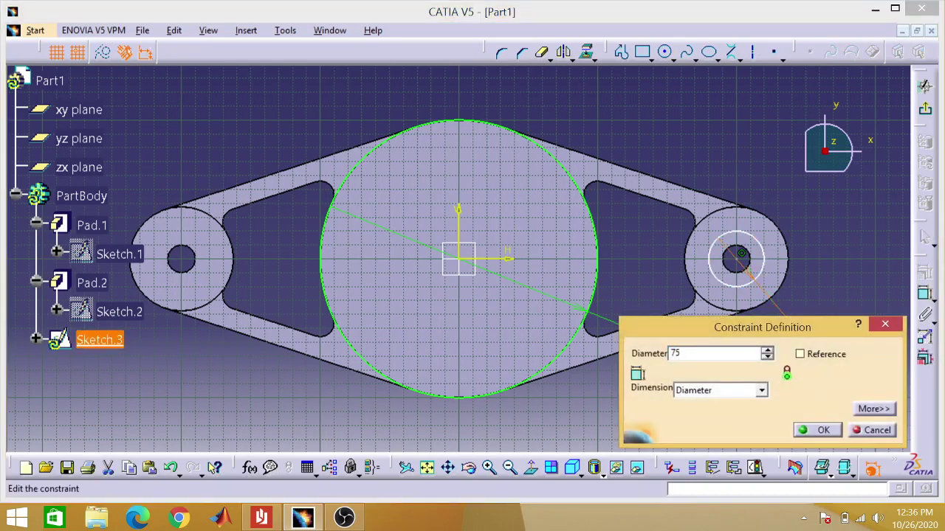
type("75")
key("Return")
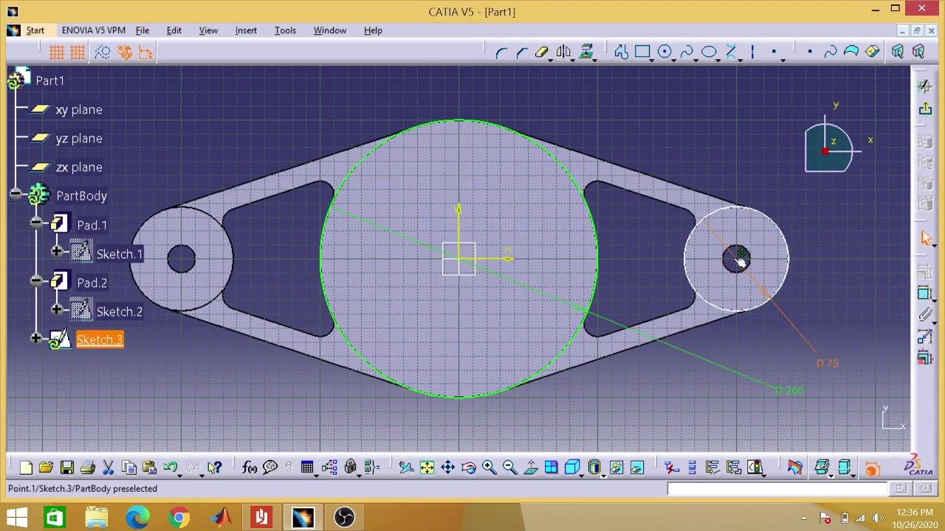
Dimension the horizontal distance between the origin and the centre of the right circle
left_click(740, 258)
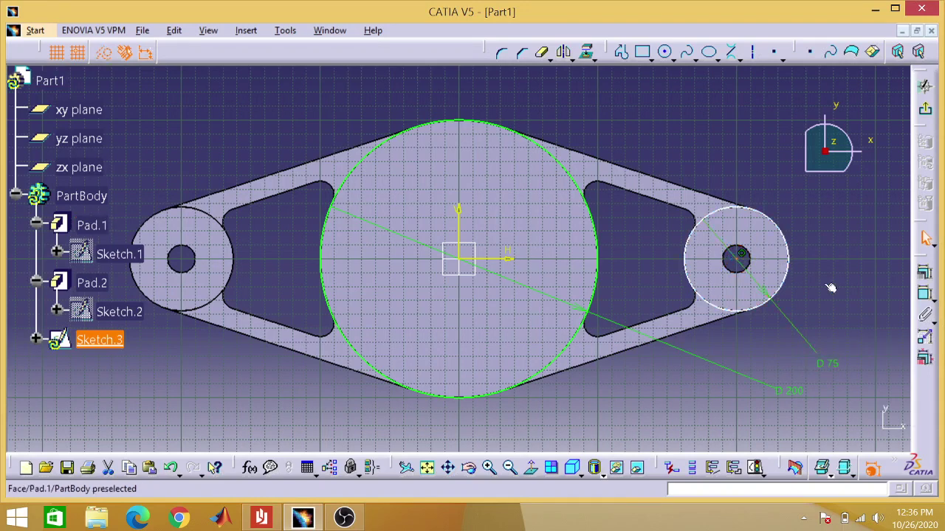
left_click(924, 294)
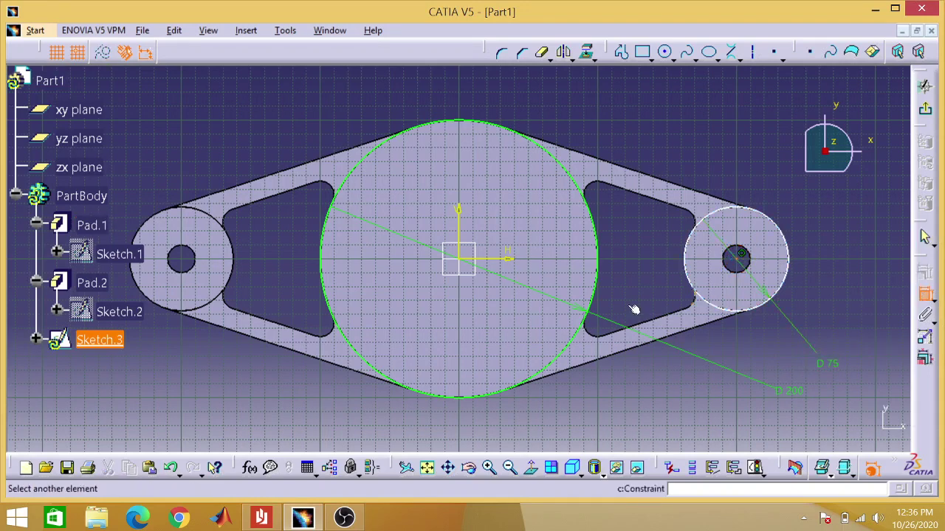
left_click(459, 259)
left_click(610, 394)
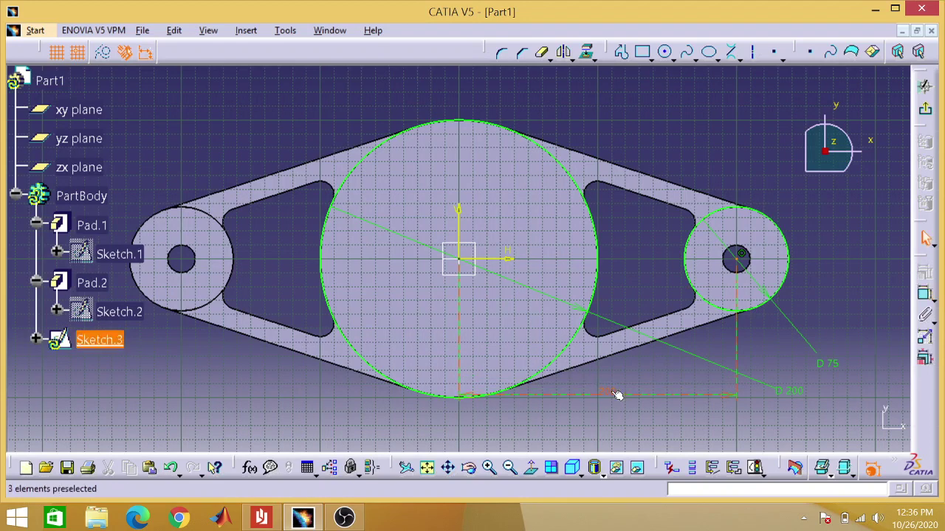
double_click(609, 391)
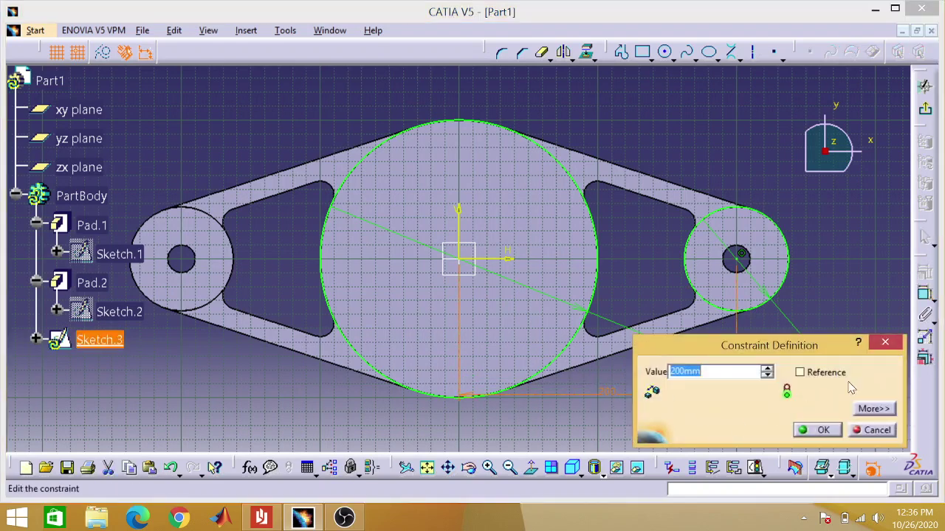
left_click(881, 343)
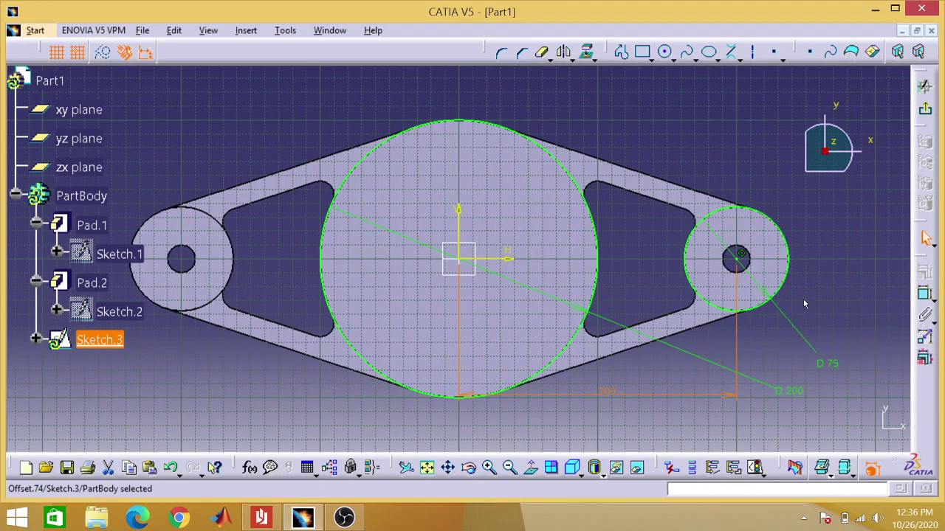
Draw a bi-tangent line along the upper side from the central circle to the right circle
left_click(728, 57)
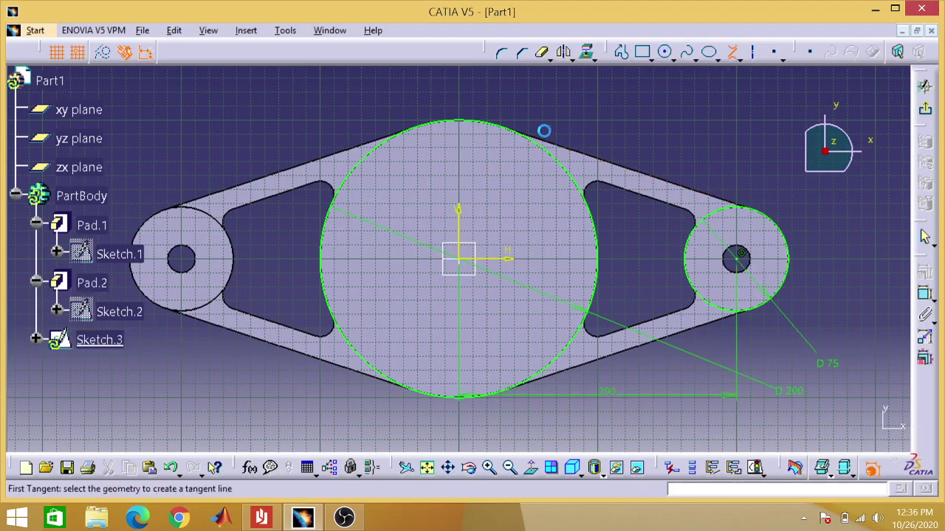
left_click(476, 122)
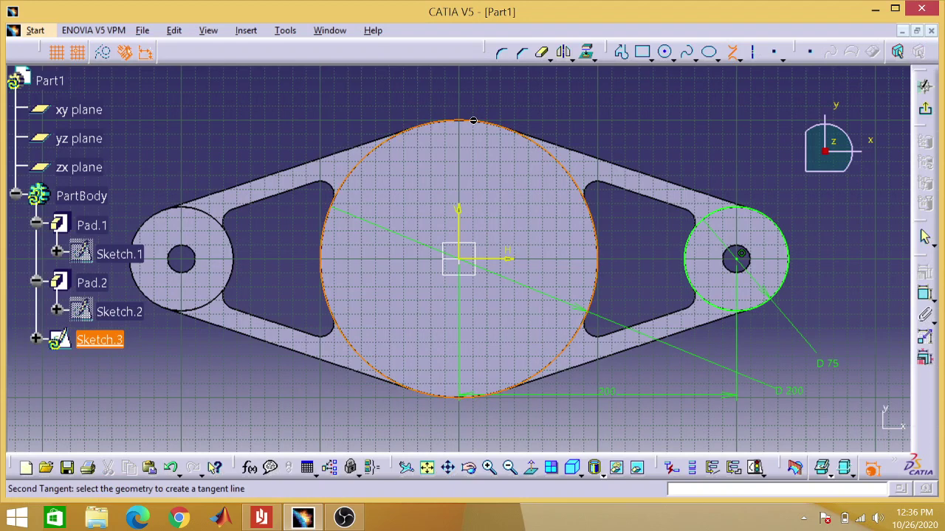
left_click(743, 211)
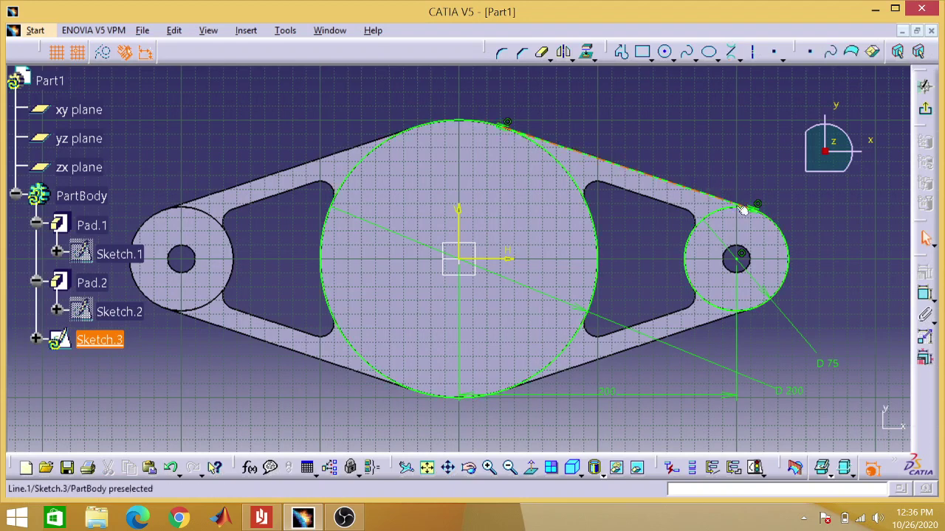
left_click(664, 182)
left_click(565, 52)
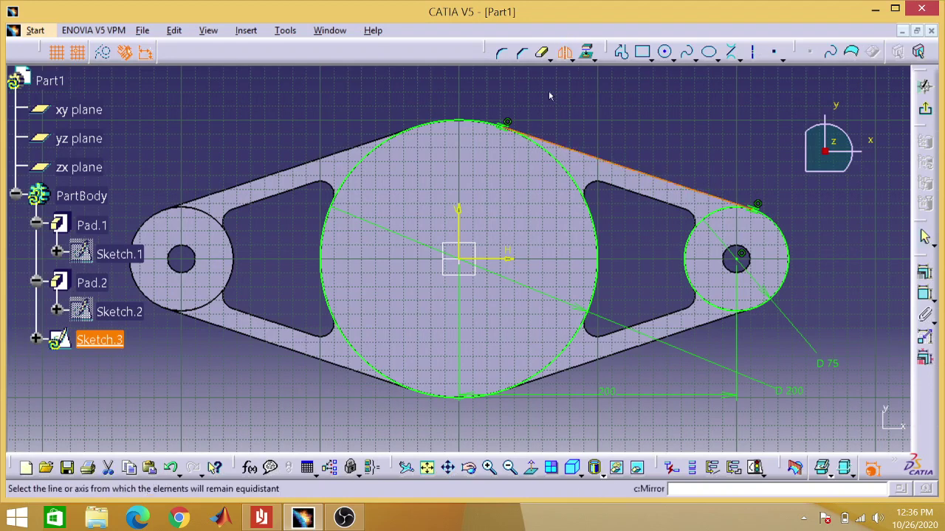
left_click(505, 258)
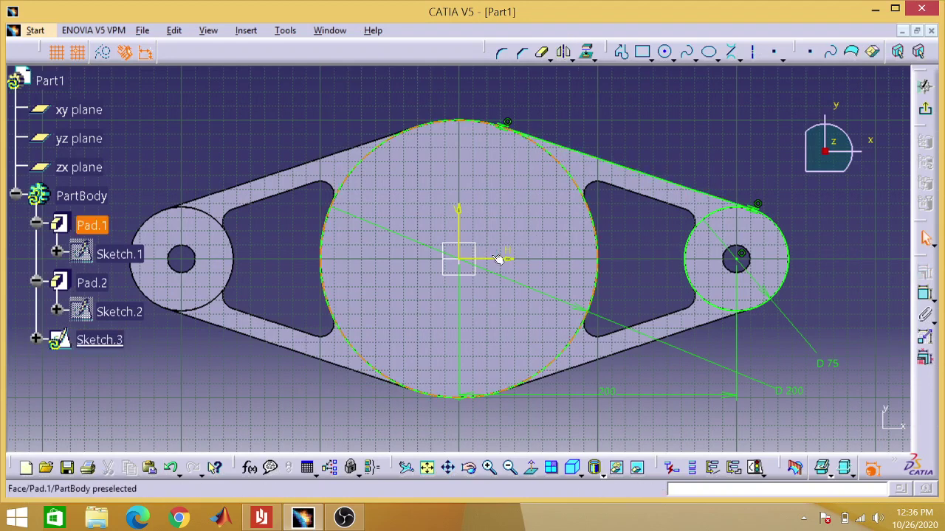
Mirror the upper tangent line about the horizontal axis to create the lower tangent line
left_click(649, 177)
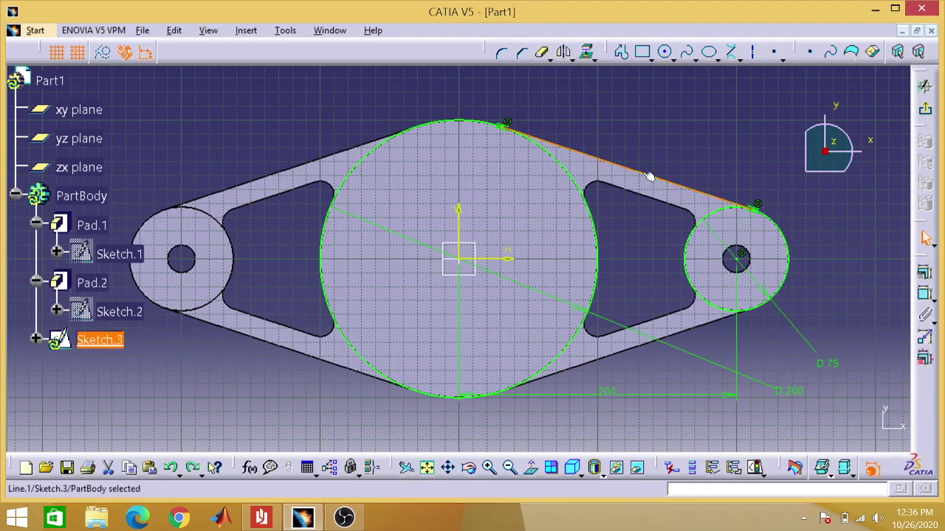
left_click(562, 52)
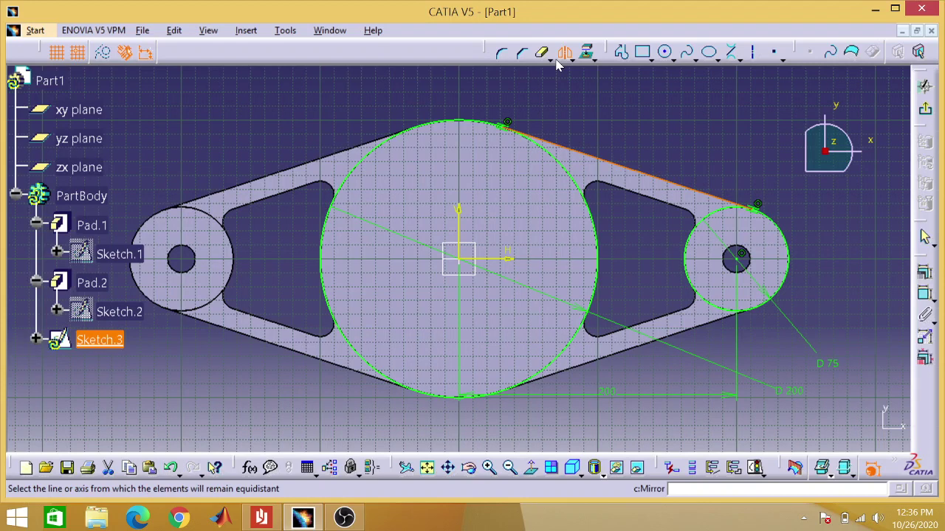
left_click(488, 259)
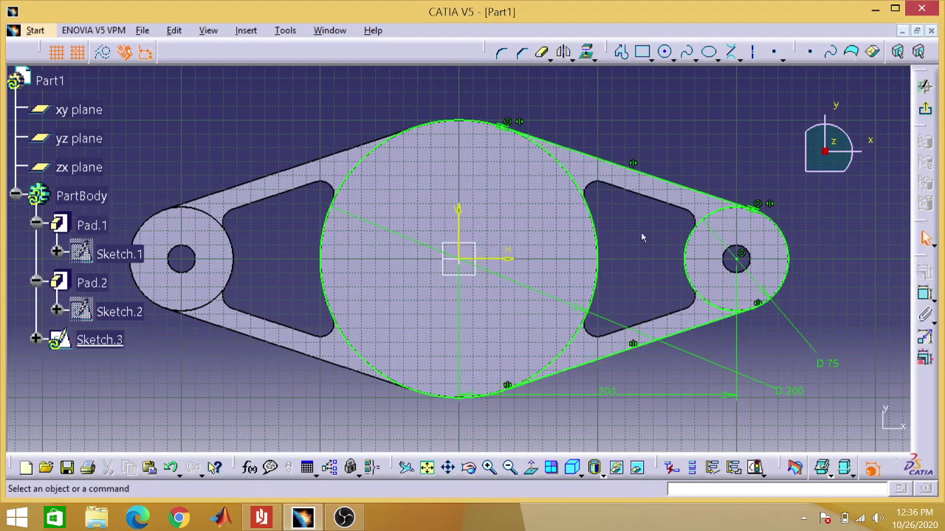
Quick-trim the central circle's arc left of the tangent lines and the right circle's outer arc, leaving a closed web profile
left_click(542, 56)
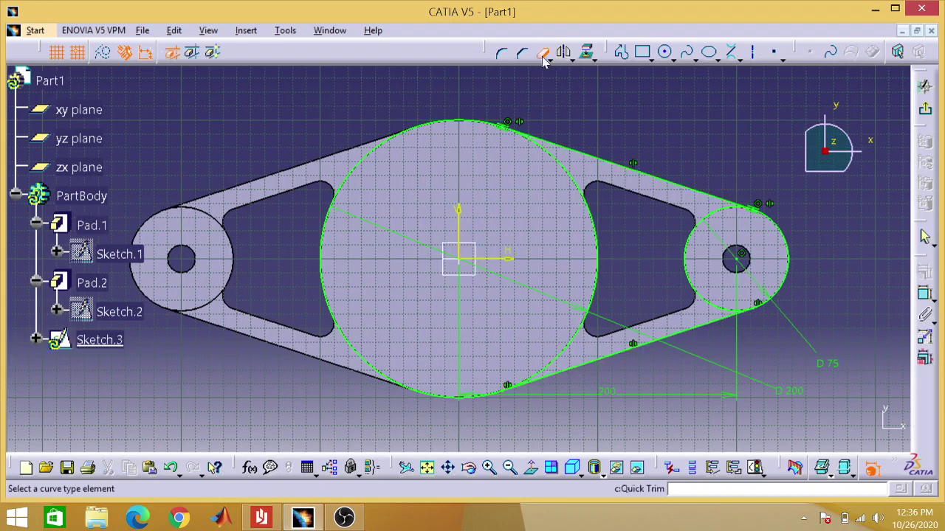
left_click(457, 123)
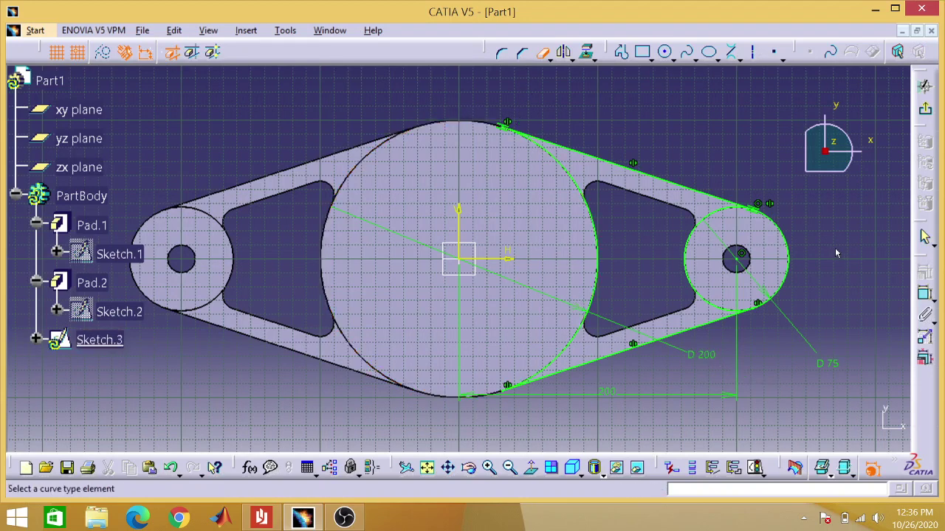
left_click(789, 259)
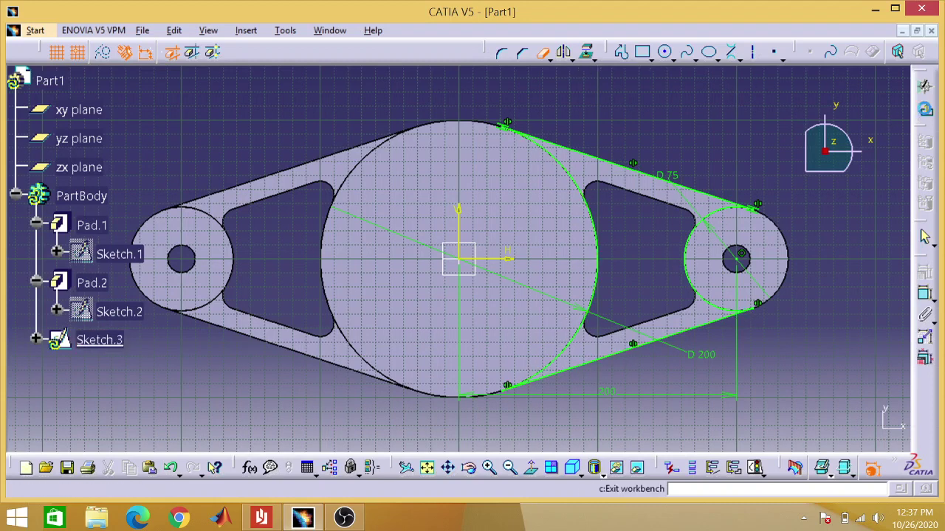
Exit the sketch and pad the web profile 15 mm with mirrored extent
left_click(925, 110)
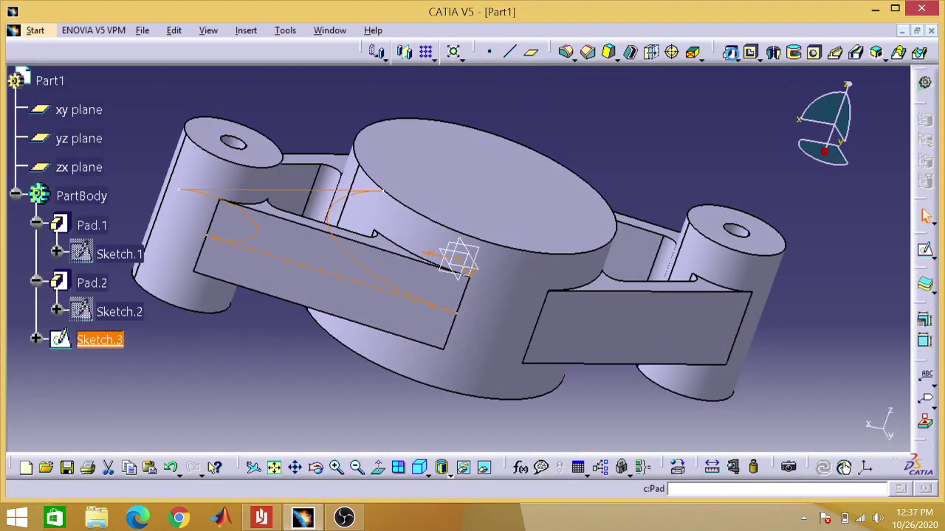
left_click(730, 52)
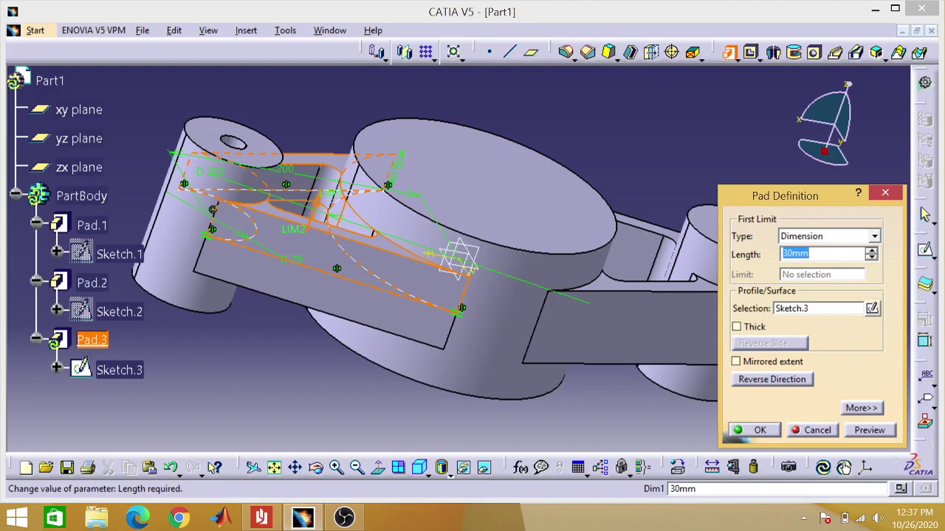
key("Home")
key("Delete")
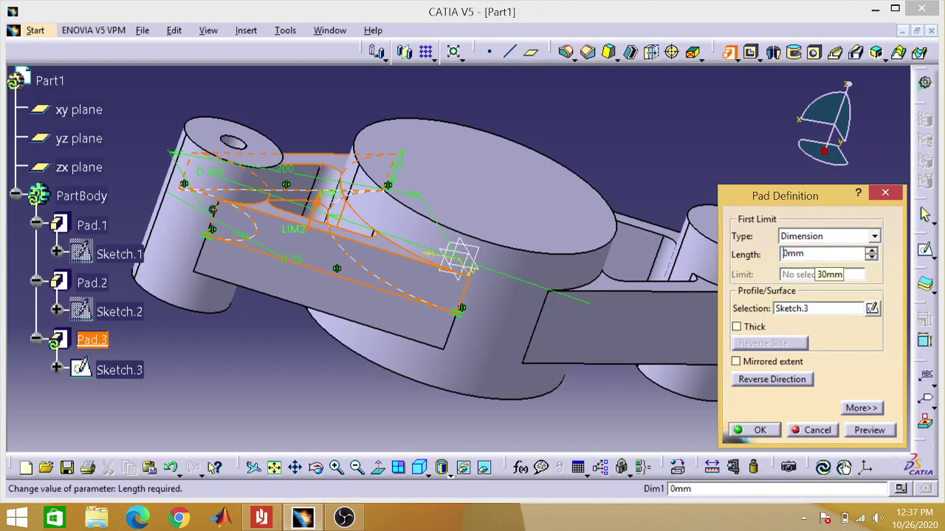
type("1")
key("Delete")
type("5")
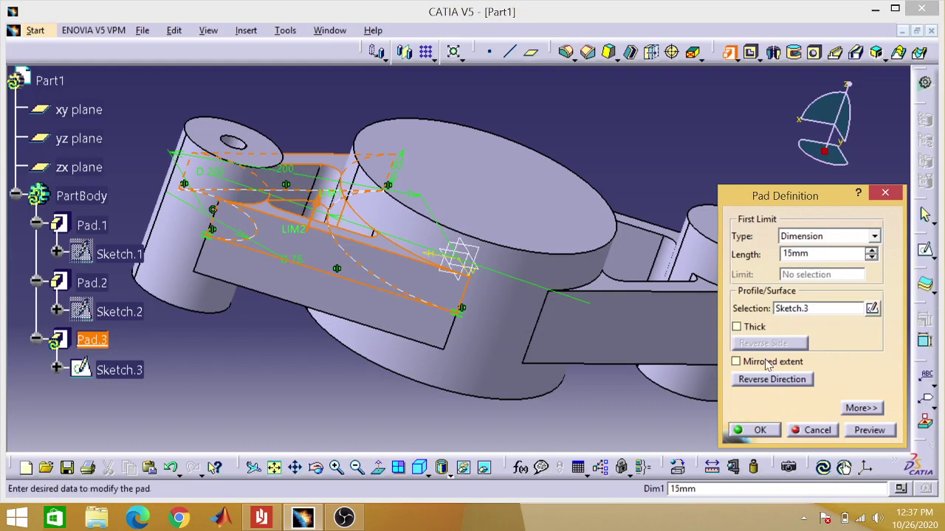
left_click(736, 362)
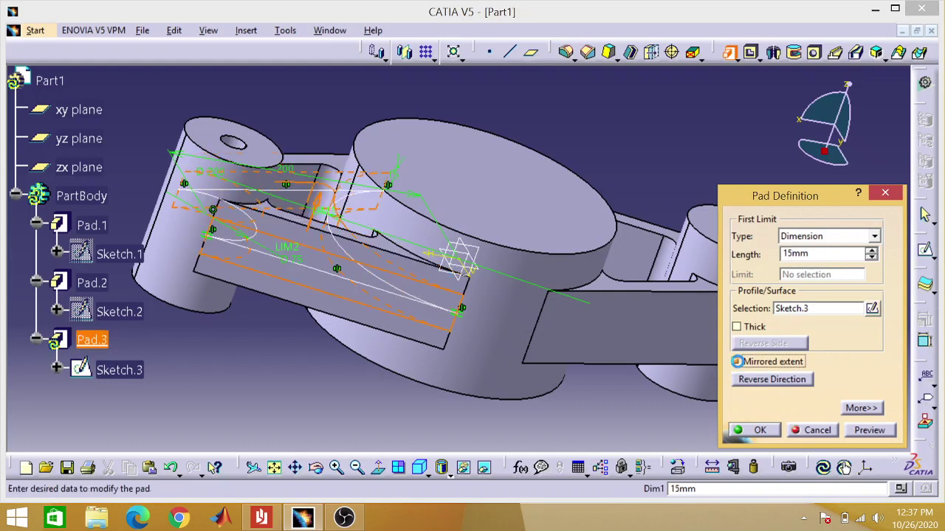
left_click(753, 431)
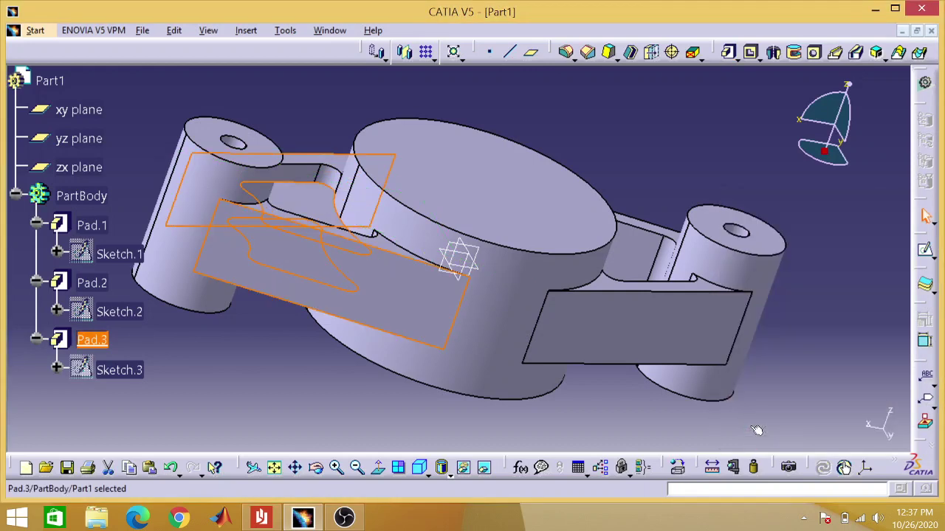
left_click(753, 428)
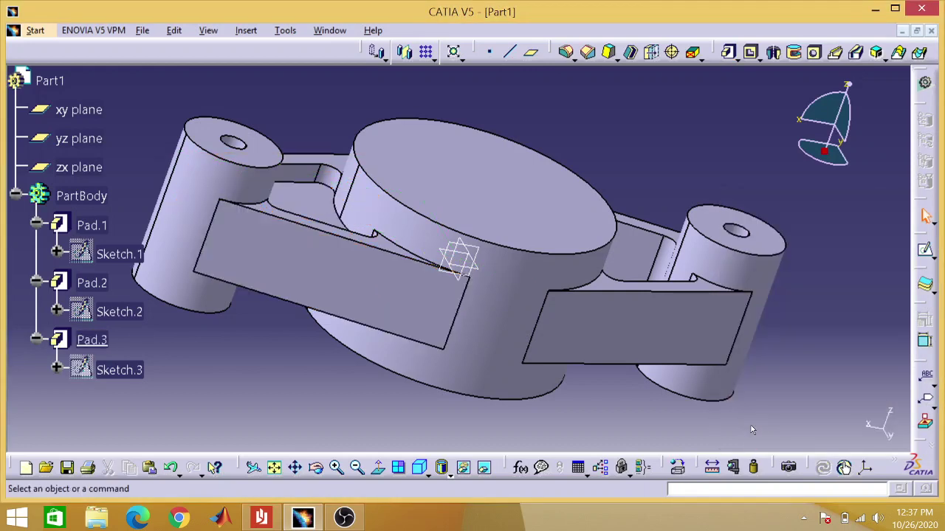
Edit Sketch.3 to mirror both arcs and both tangent lines about the vertical axis, and exit to update the web pad on both sides
left_click(316, 468)
left_click_drag(316, 468, 325, 424)
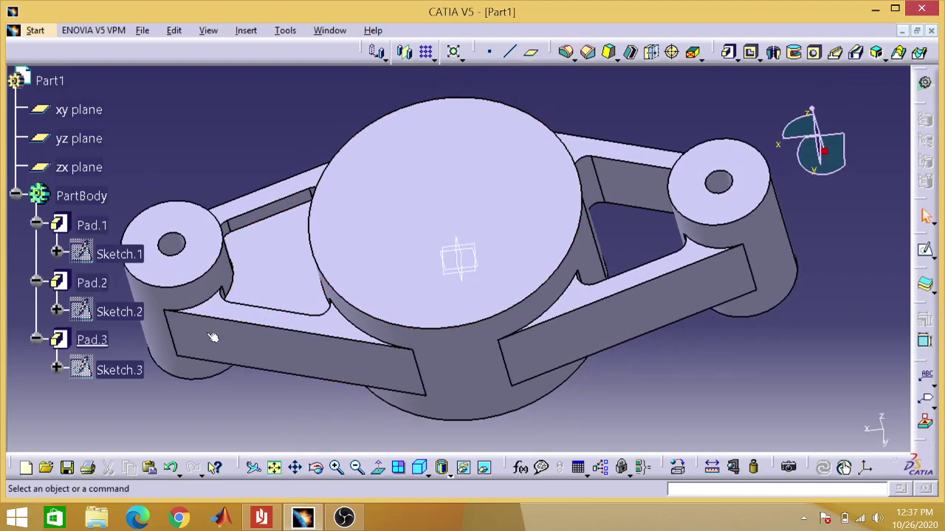
double_click(124, 369)
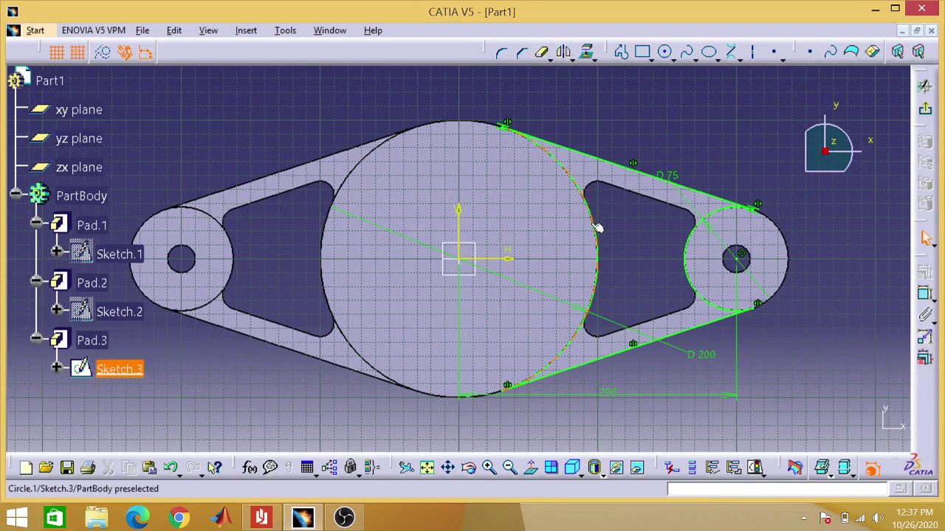
left_click(597, 227)
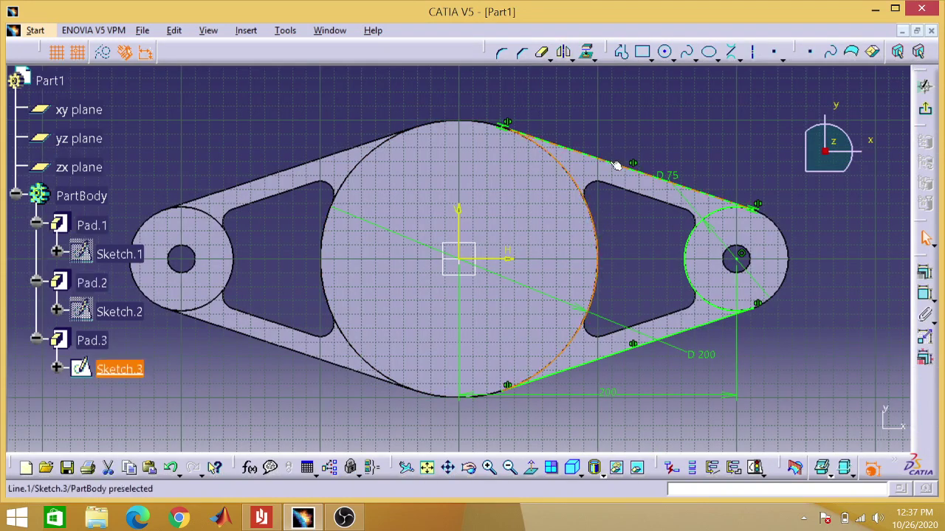
left_click(616, 166, "ctrl")
left_click(713, 213, "ctrl")
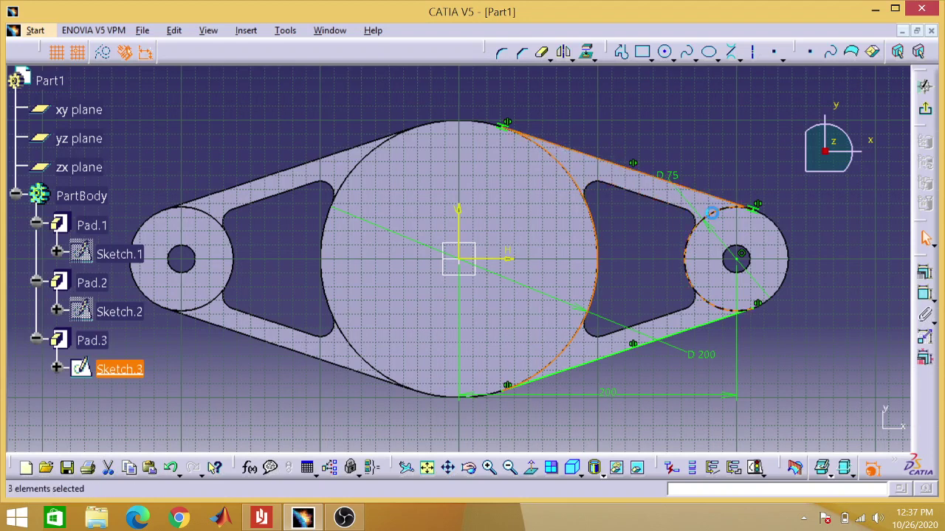
left_click(683, 334, "ctrl")
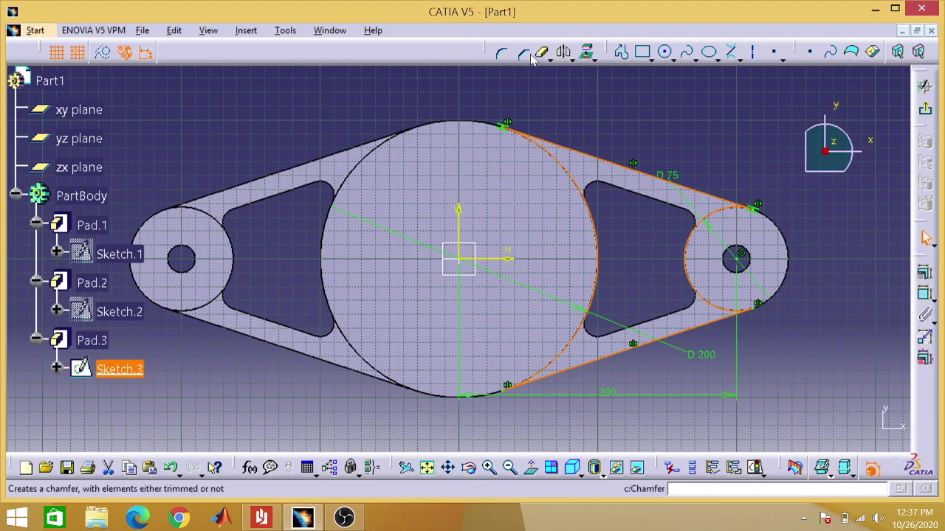
left_click(564, 52)
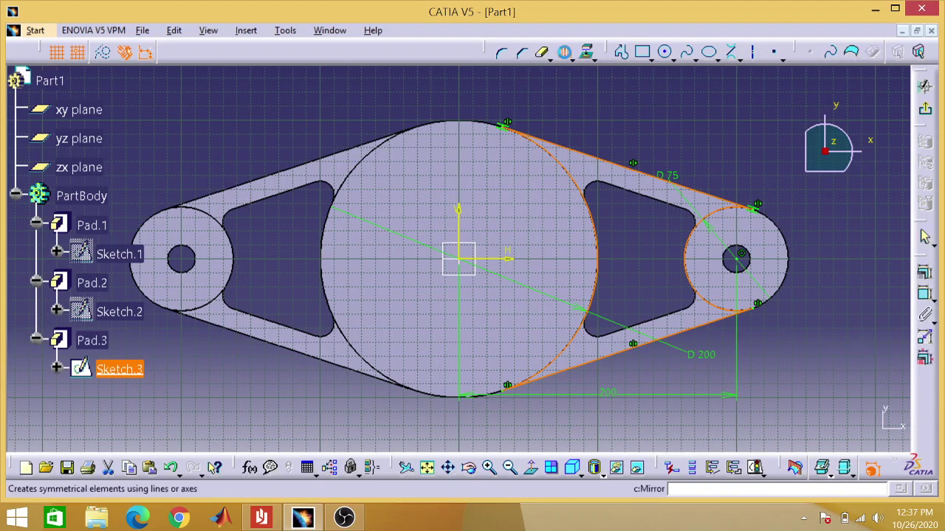
left_click(459, 215)
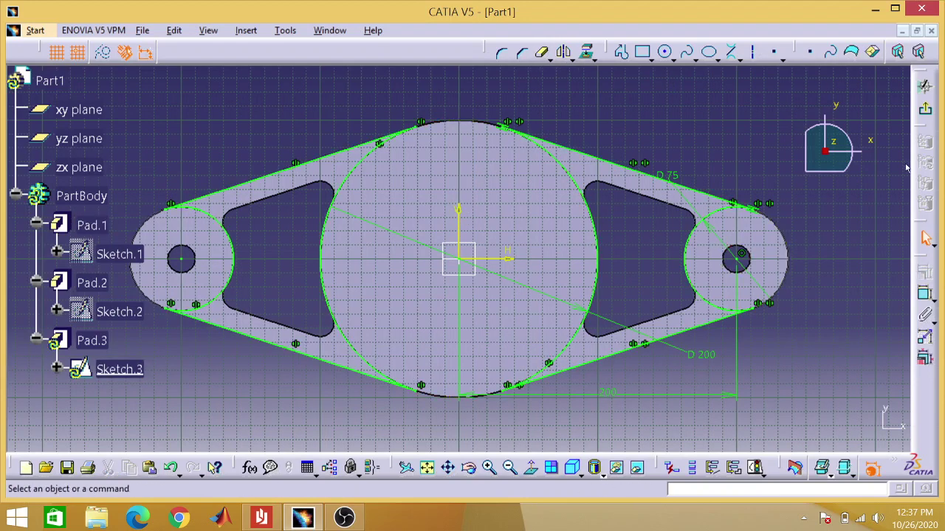
left_click(925, 117)
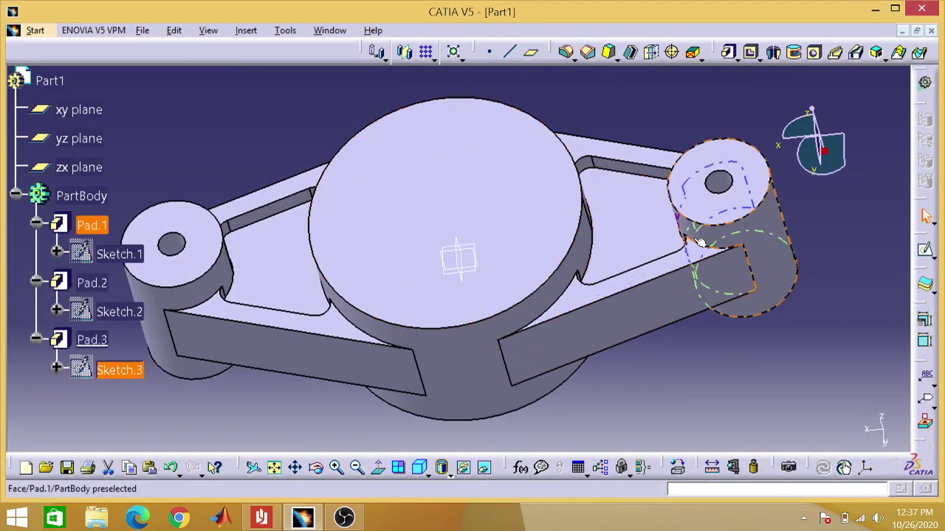
left_click(79, 110)
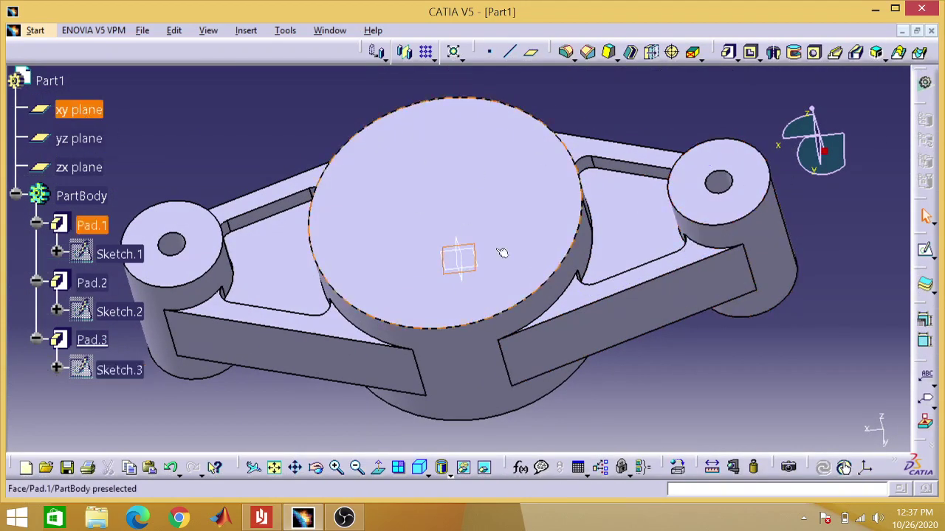
left_click(925, 250)
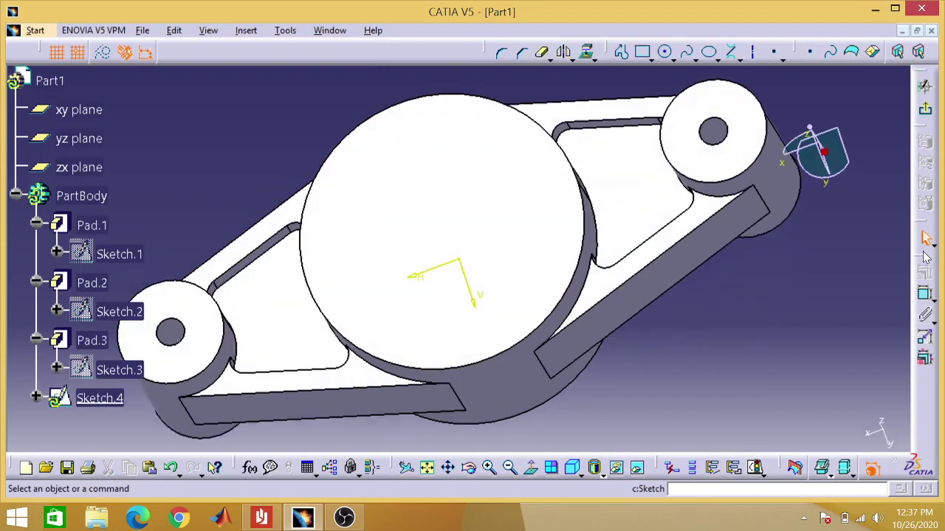
left_click(672, 59)
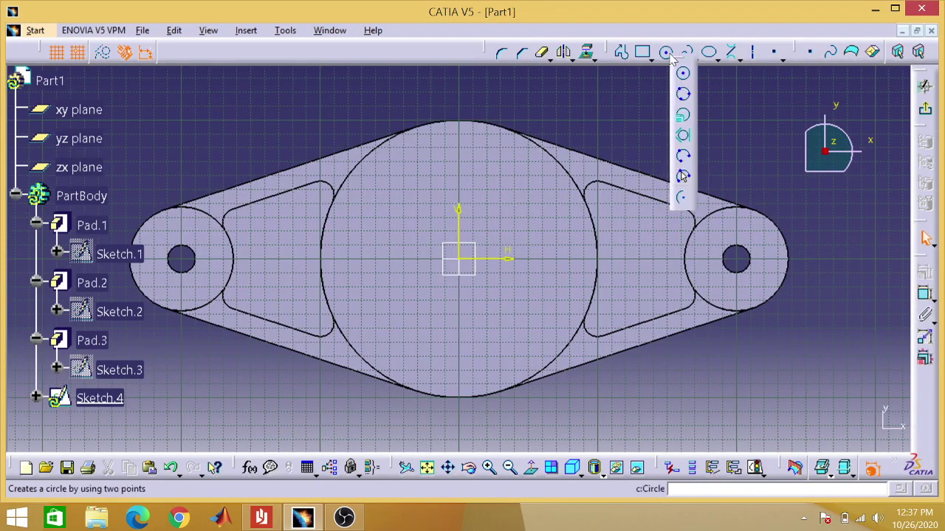
left_click(681, 74)
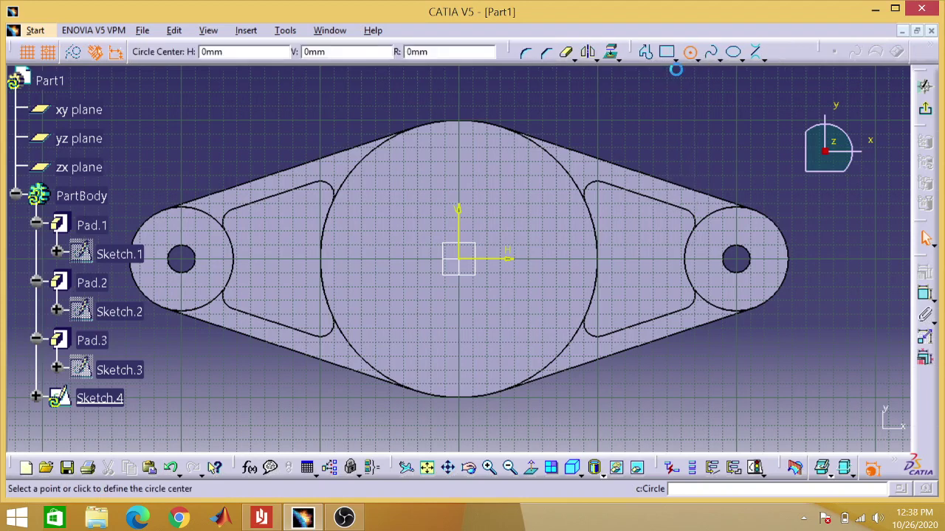
left_click(458, 259)
left_click(460, 175)
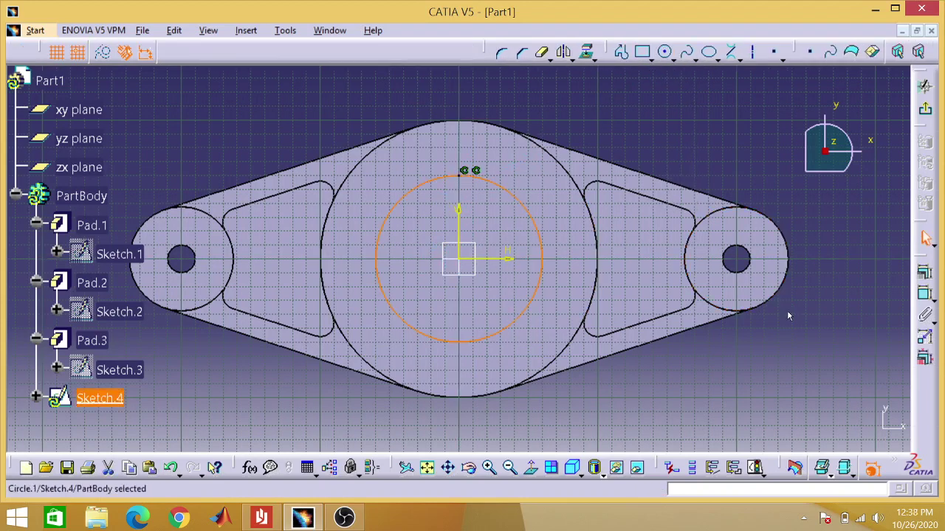
left_click(923, 293)
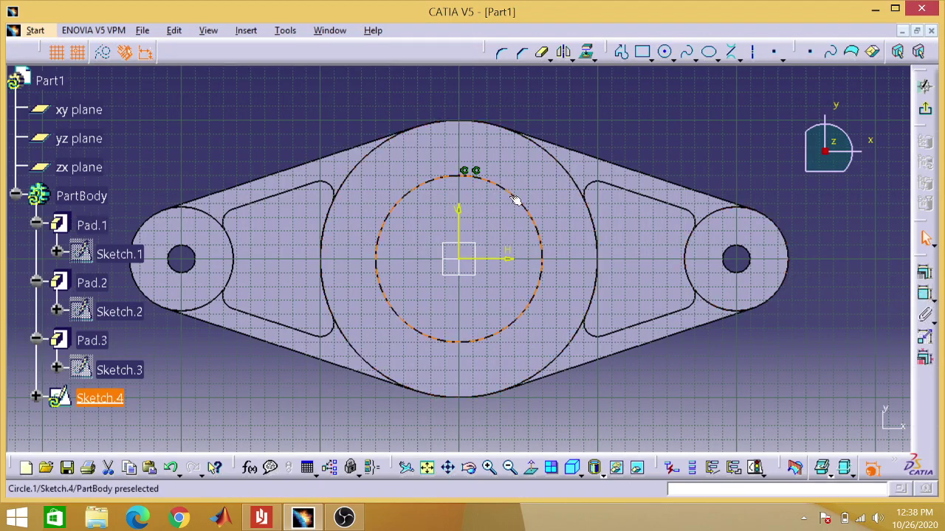
key("ctrl+z")
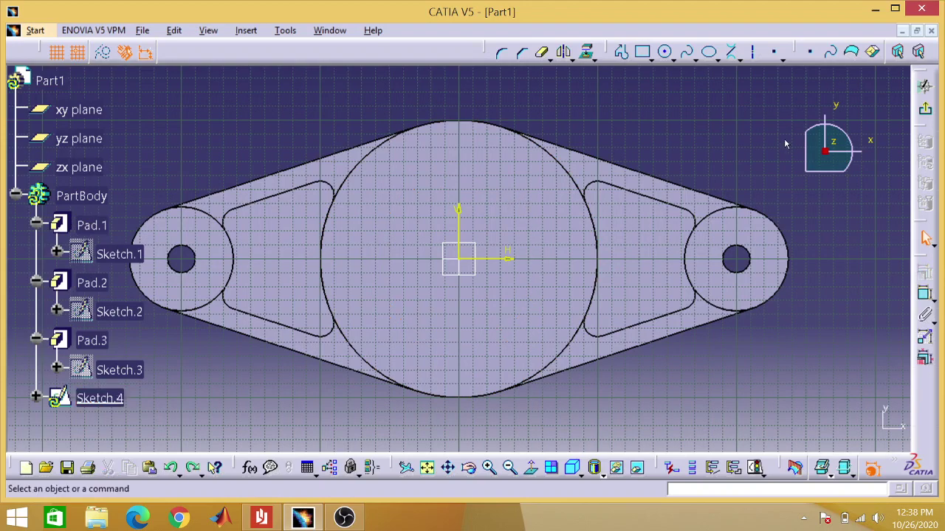
left_click(924, 109)
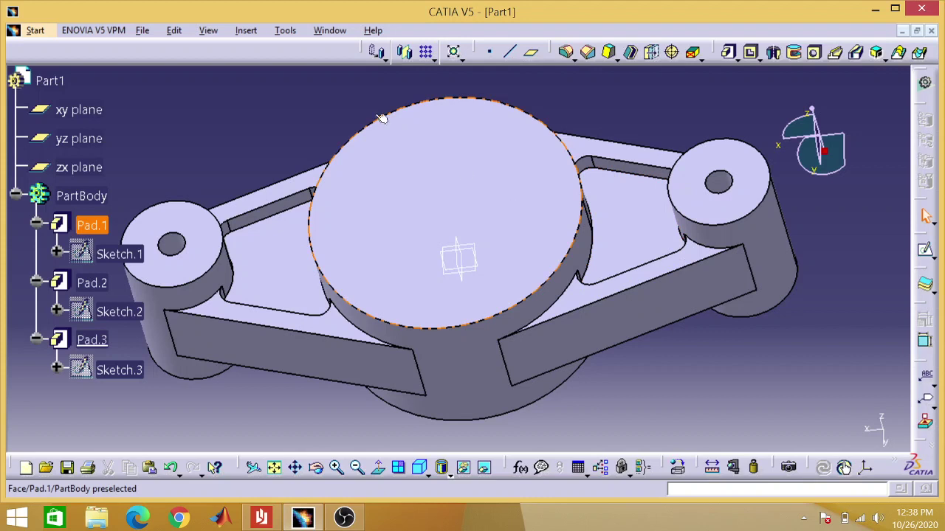
left_click(81, 111)
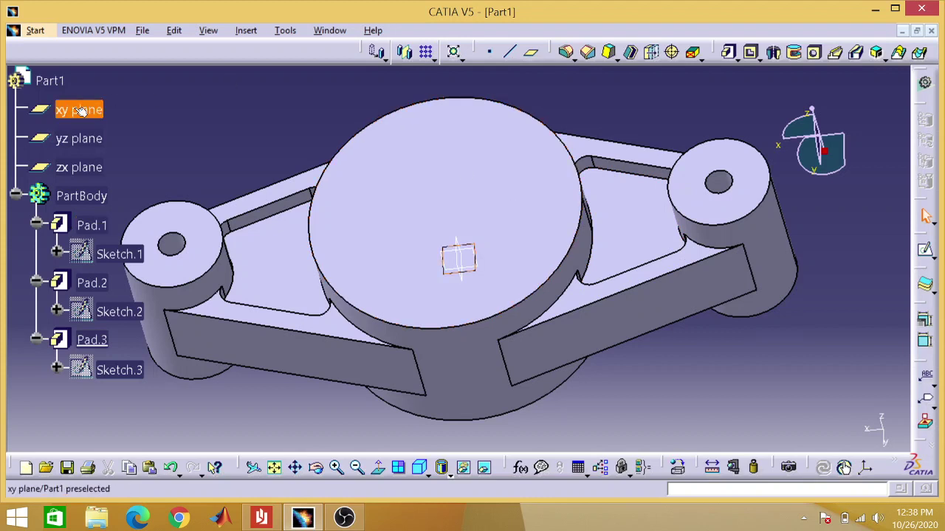
Chamfer the edge of the central hub's upper face with a length of 10 mm at 45 degrees
left_click(349, 260)
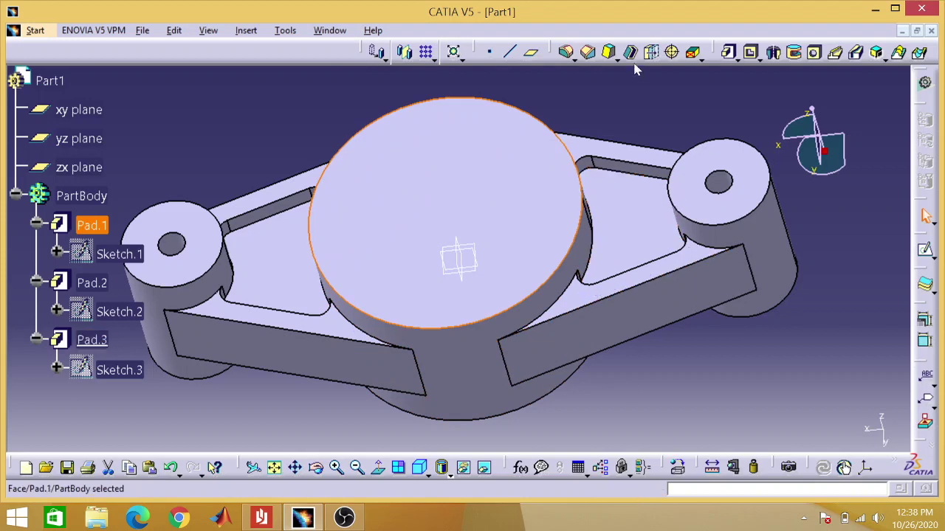
left_click(589, 53)
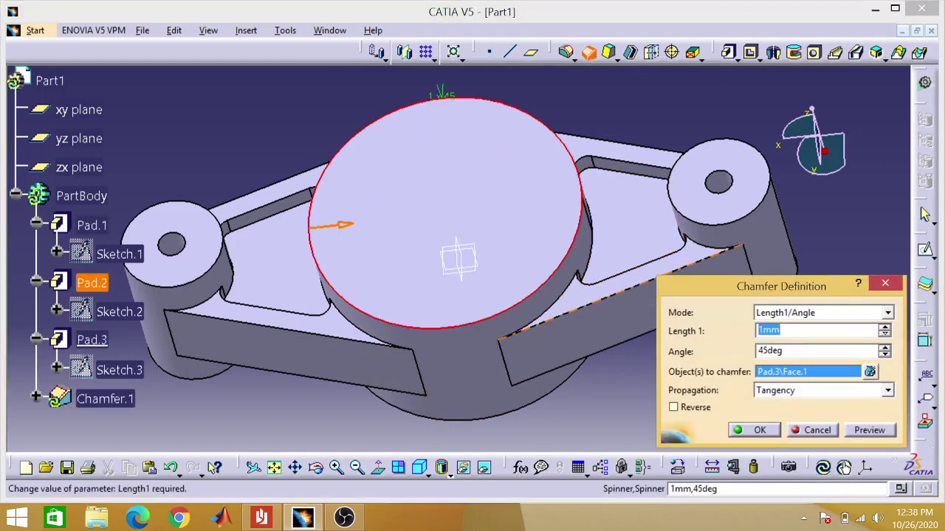
left_click(760, 330)
type("0")
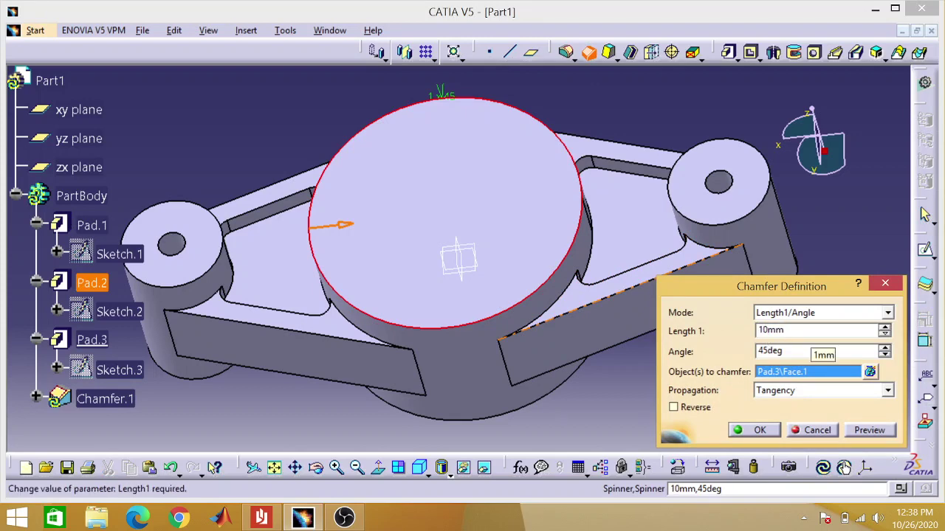
key("Return")
left_click(677, 100)
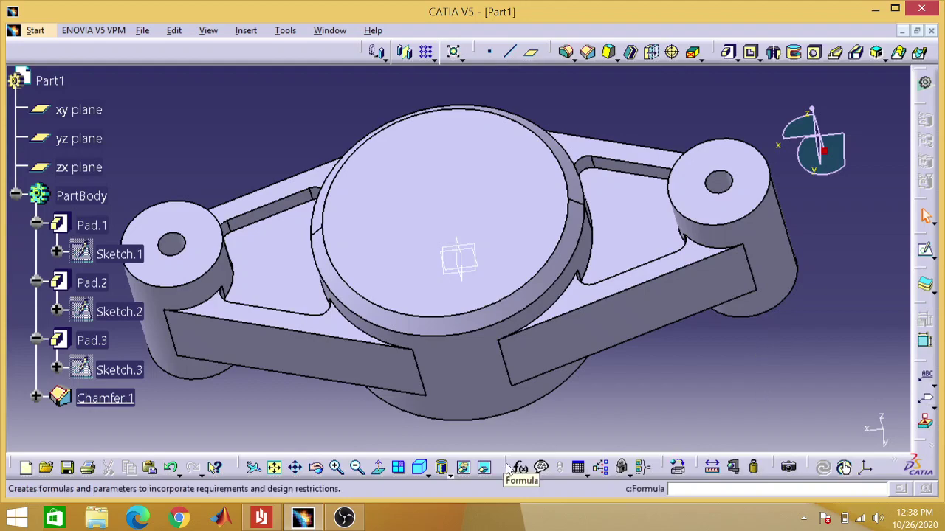
Inspect the chamfered hub and switch to the link bracket drawing in Reader to compare the part with it
left_click(317, 469)
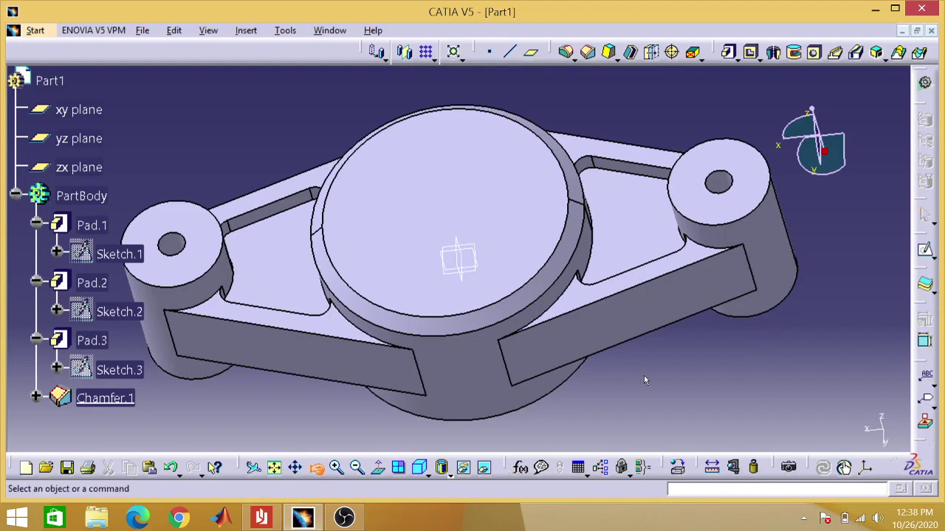
left_click_drag(644, 375, 660, 338)
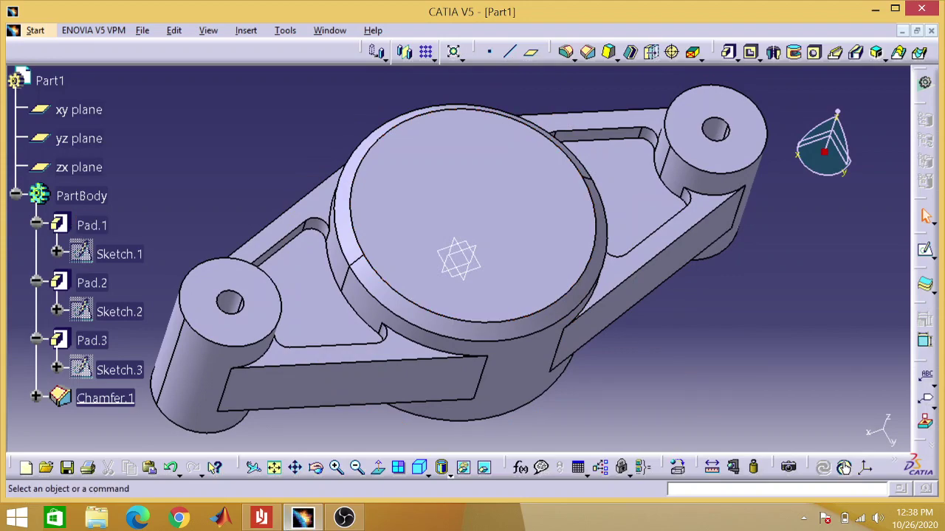
left_click(255, 516)
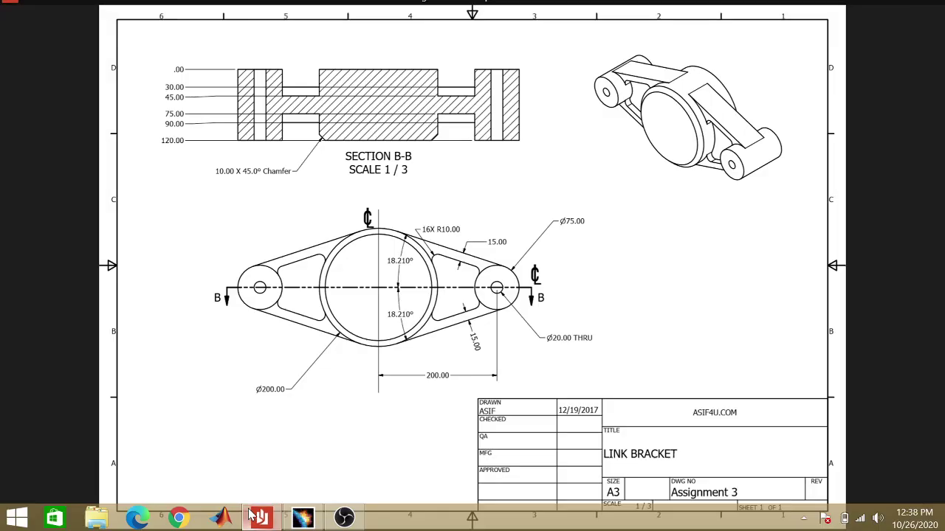
left_click(255, 516)
left_click(255, 517)
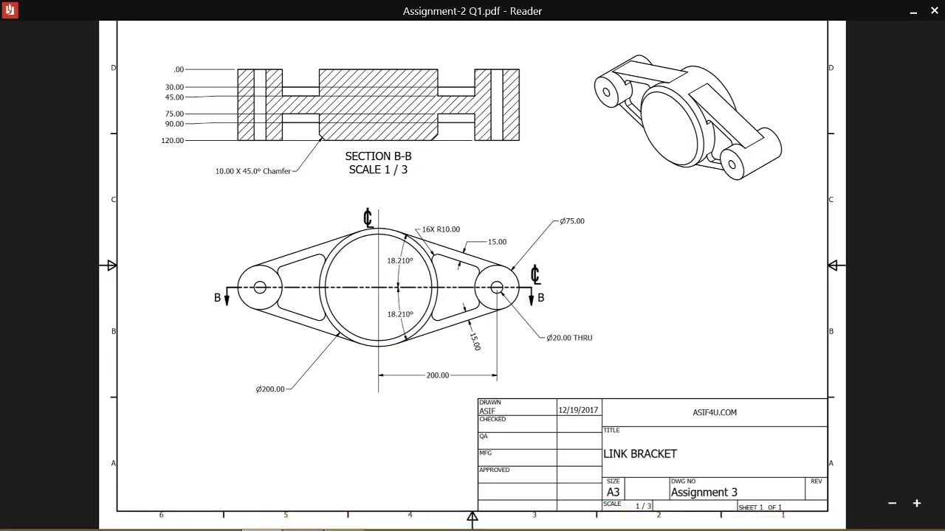